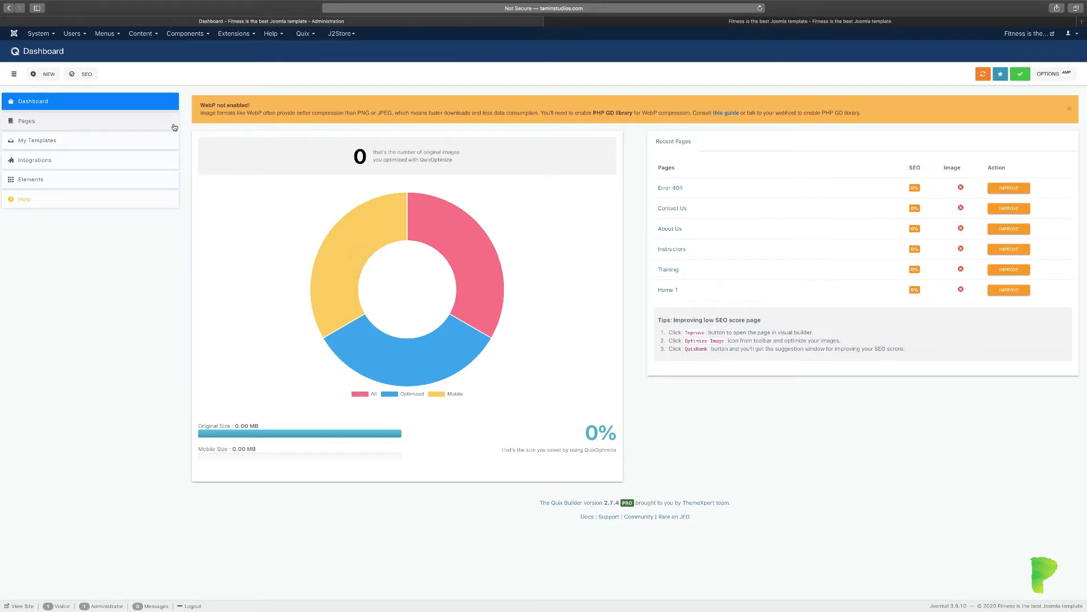
Step: Switch to the browser tab showing the blank Quix page builder canvas
click(768, 24)
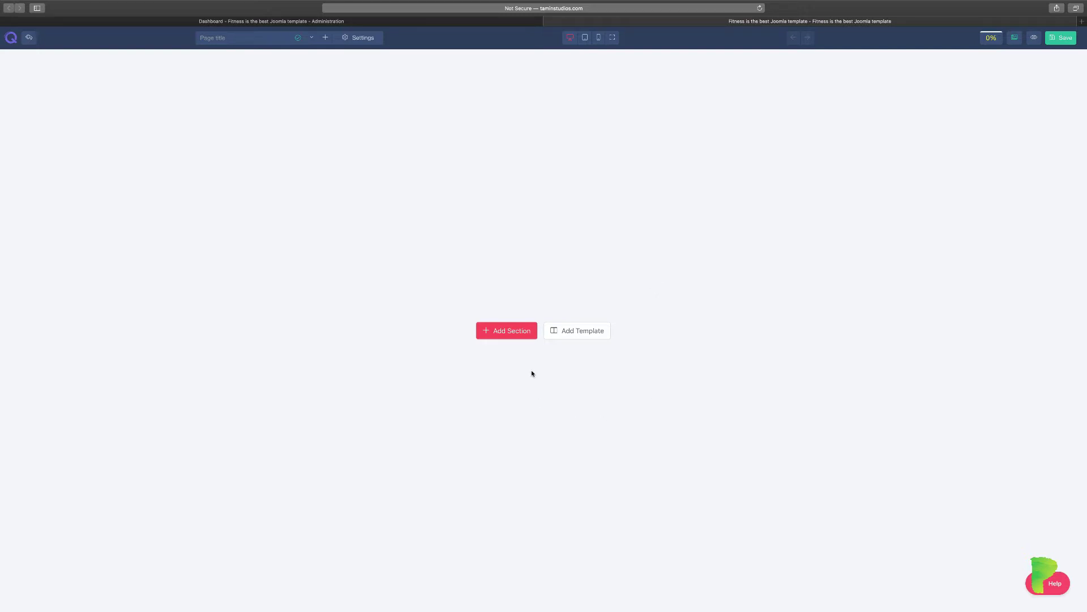
Step: Insert the Design 7 'We Are Best Hosting Service Provider' section from the Sections library
click(581, 335)
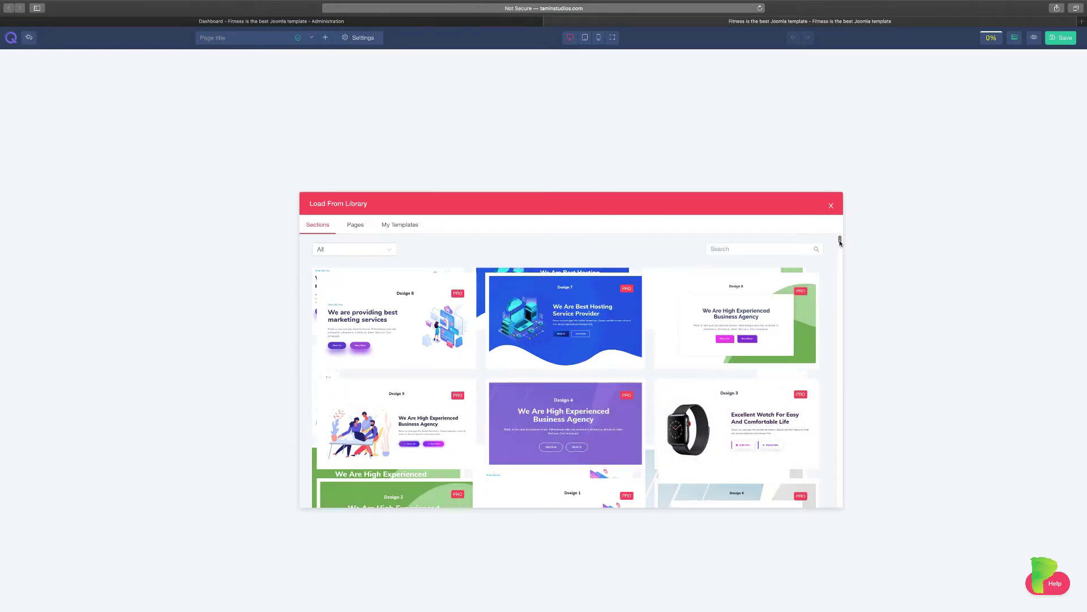
drag(840, 240, 841, 244)
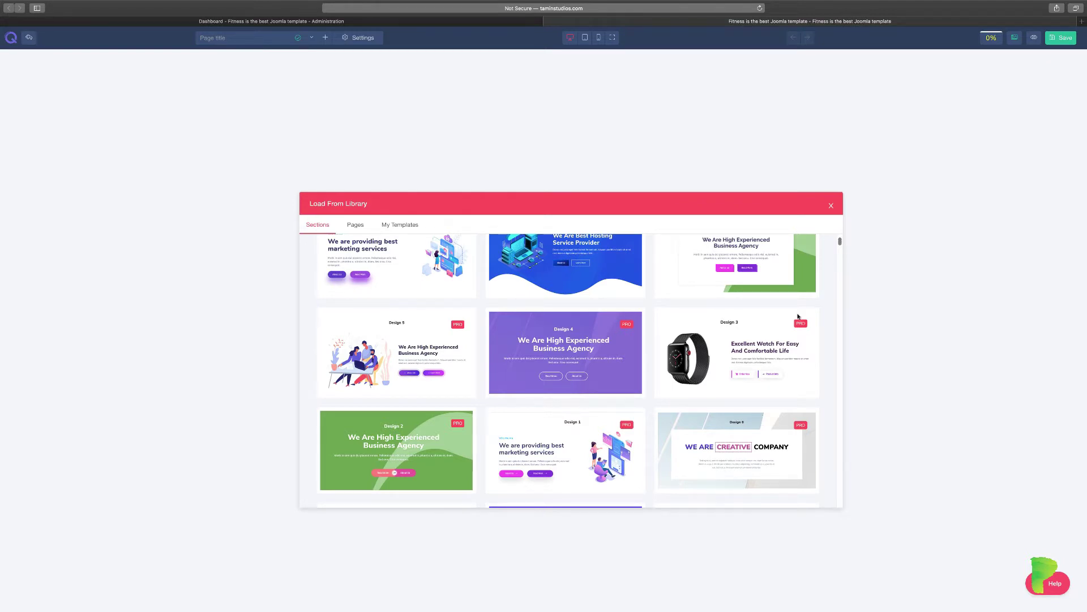
mouse_move(431, 363)
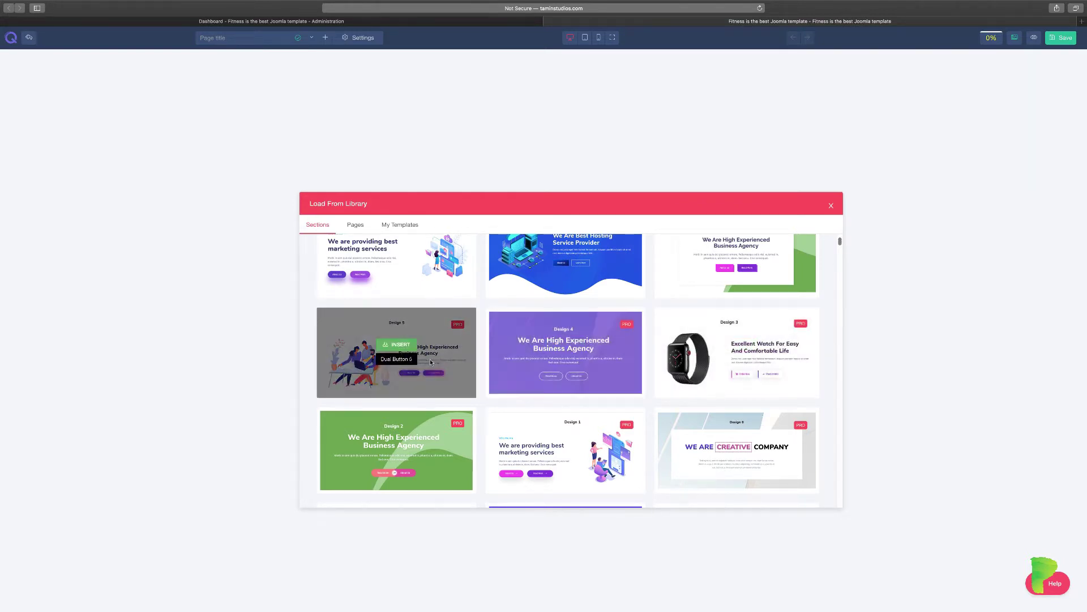
drag(840, 241, 837, 517)
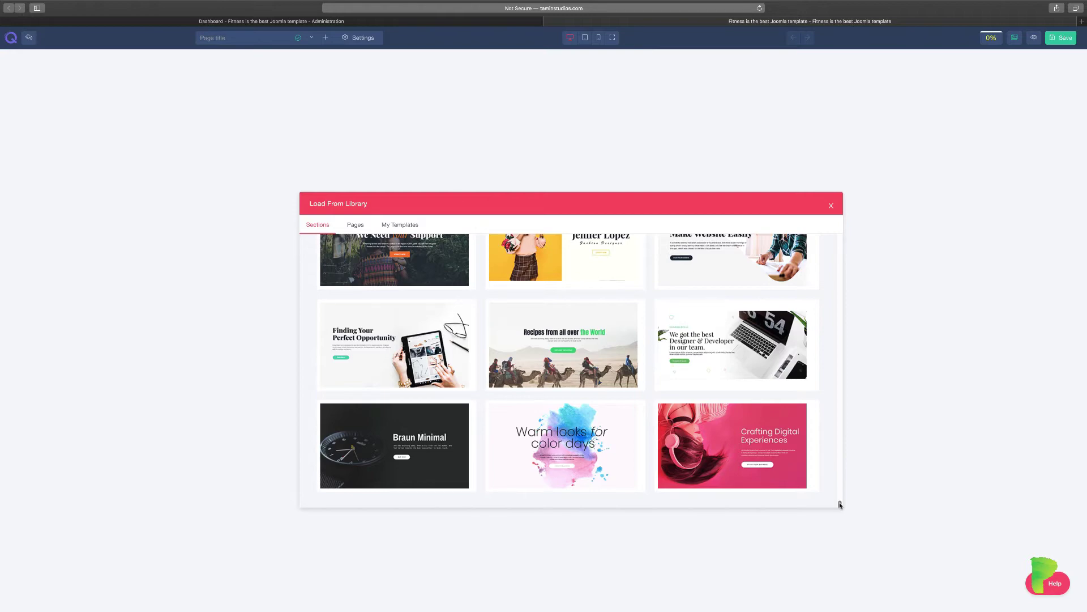
drag(840, 504, 818, 233)
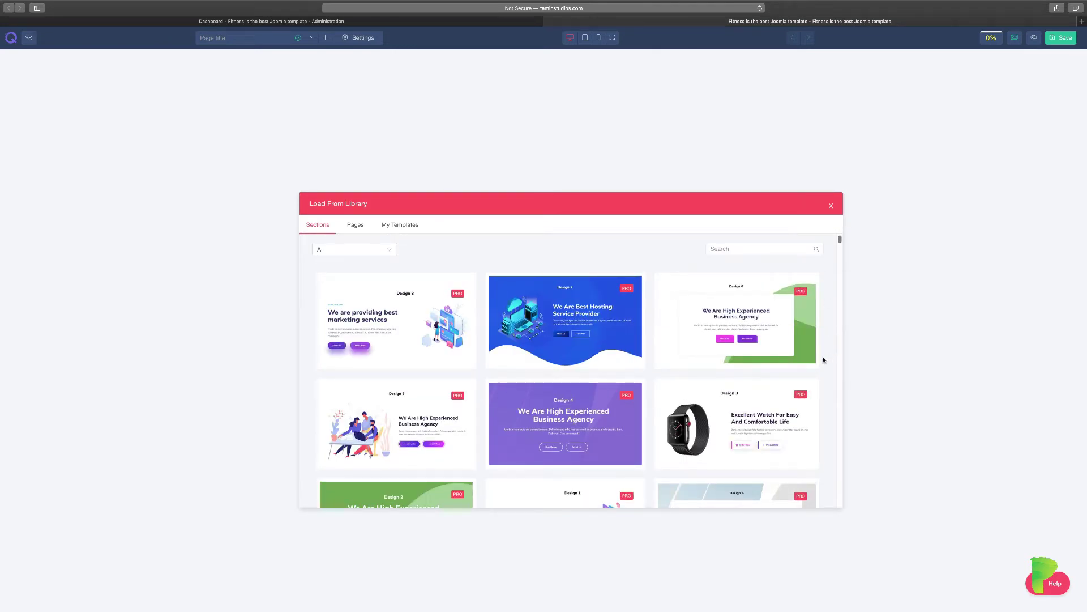
click(391, 251)
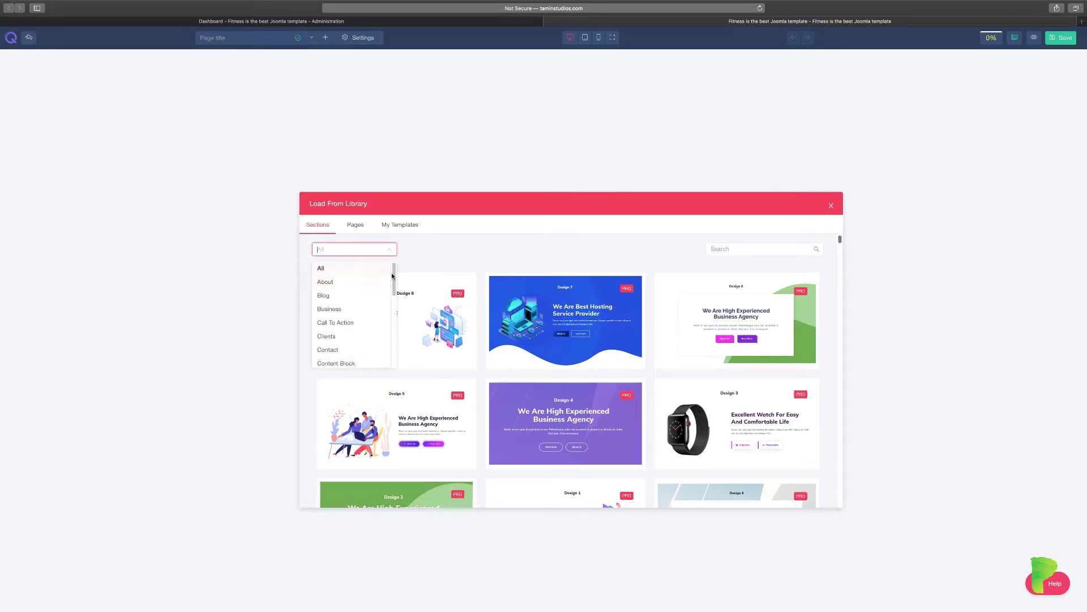
mouse_move(392, 276)
mouse_down()
mouse_move(395, 319)
mouse_move(397, 267)
mouse_up()
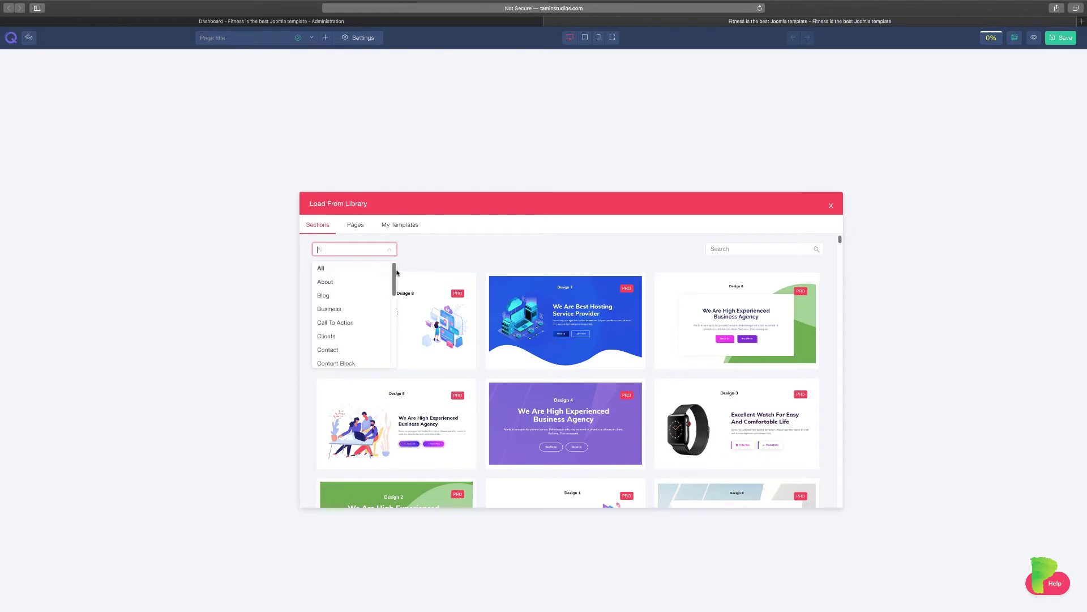
click(594, 239)
mouse_move(840, 239)
mouse_down()
mouse_move(839, 252)
mouse_move(840, 237)
mouse_up()
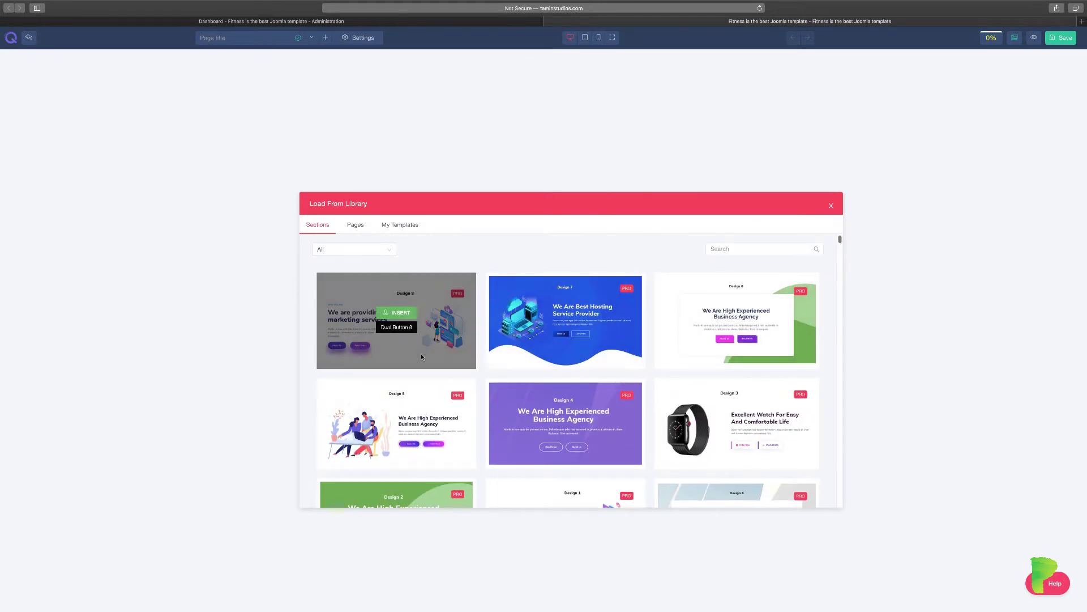
mouse_move(565, 322)
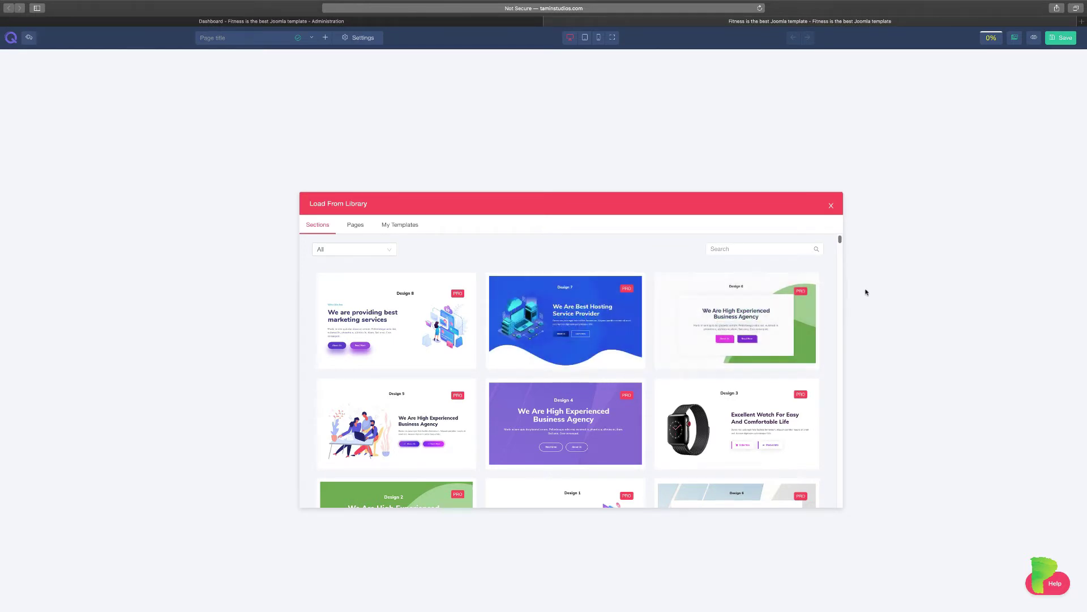
click(565, 313)
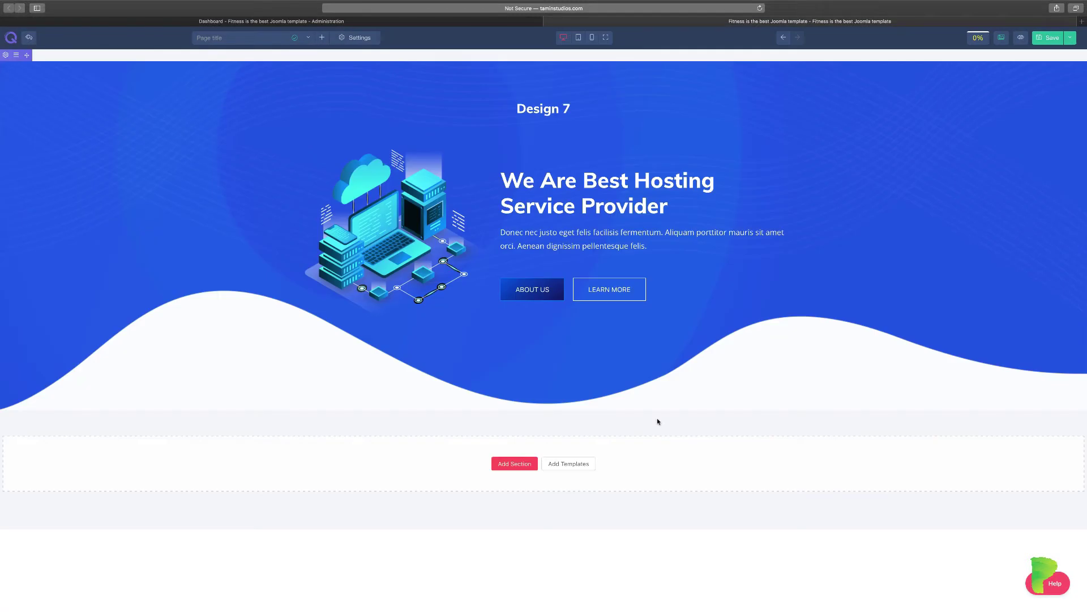
Step: Insert the Design 2 'We Are High Experienced' section below the hosting hero
click(576, 466)
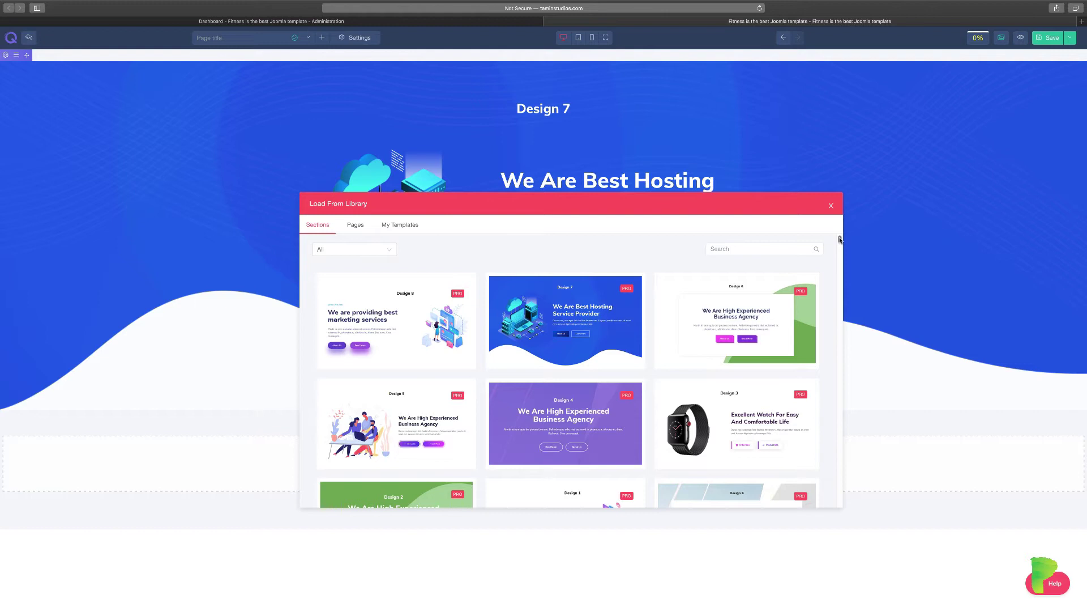
scroll(840, 247, down, 3)
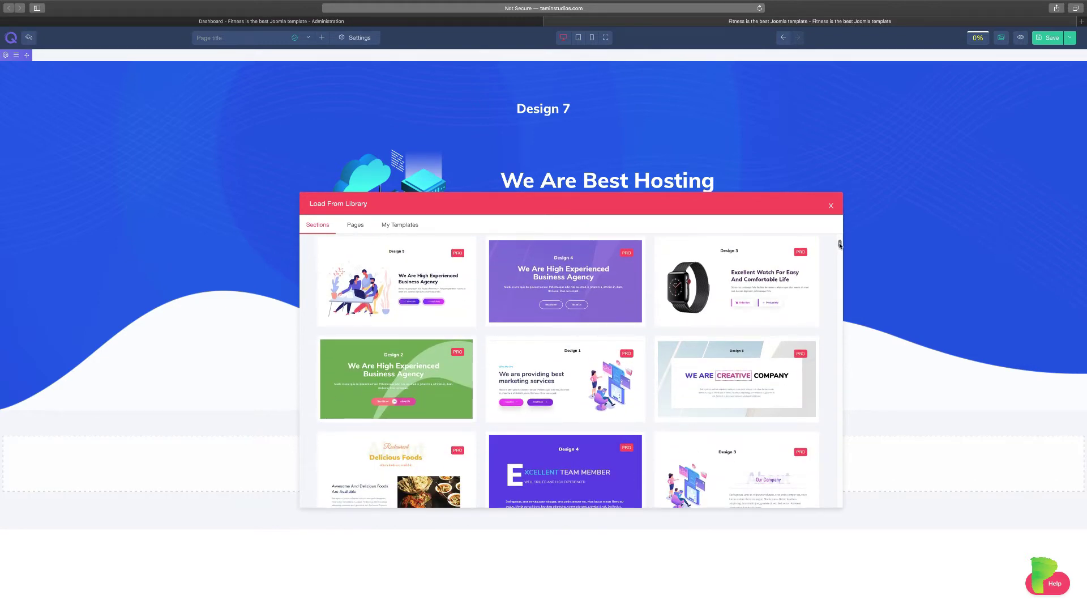
drag(840, 245, 839, 253)
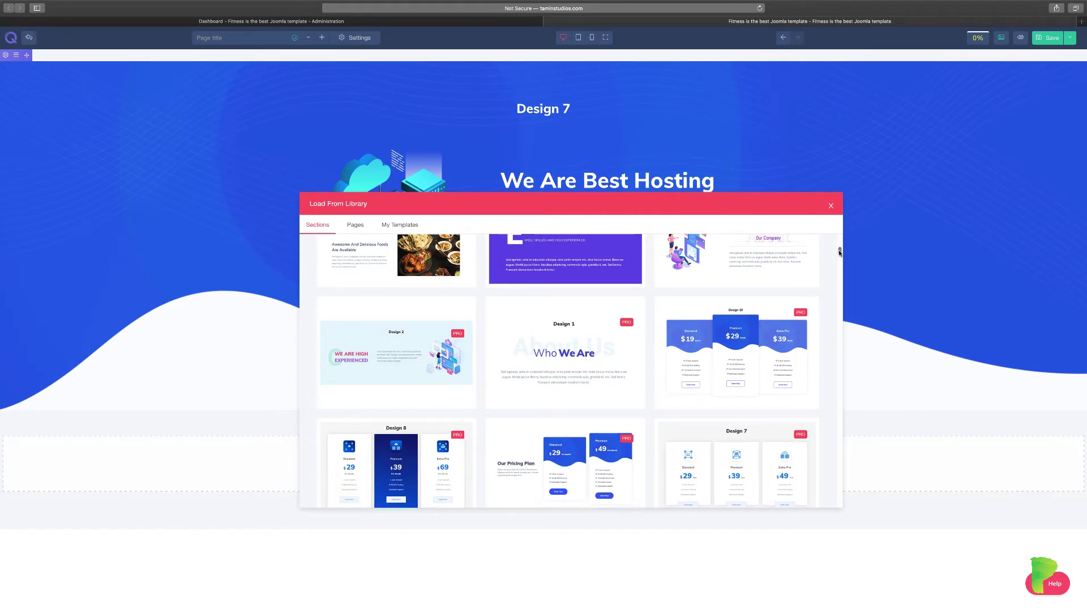
drag(840, 253, 839, 249)
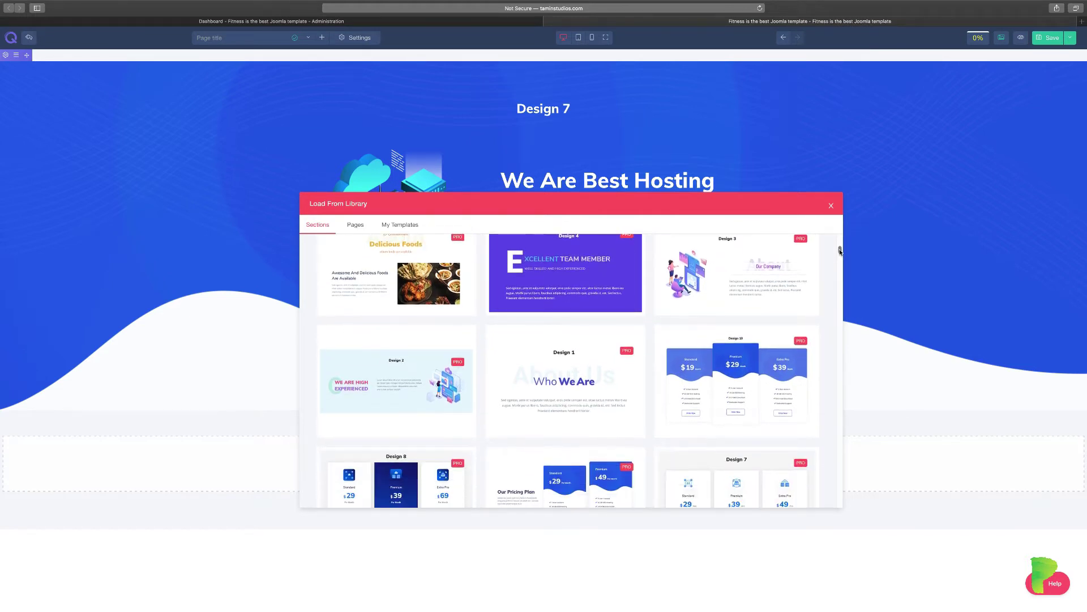
mouse_move(365, 392)
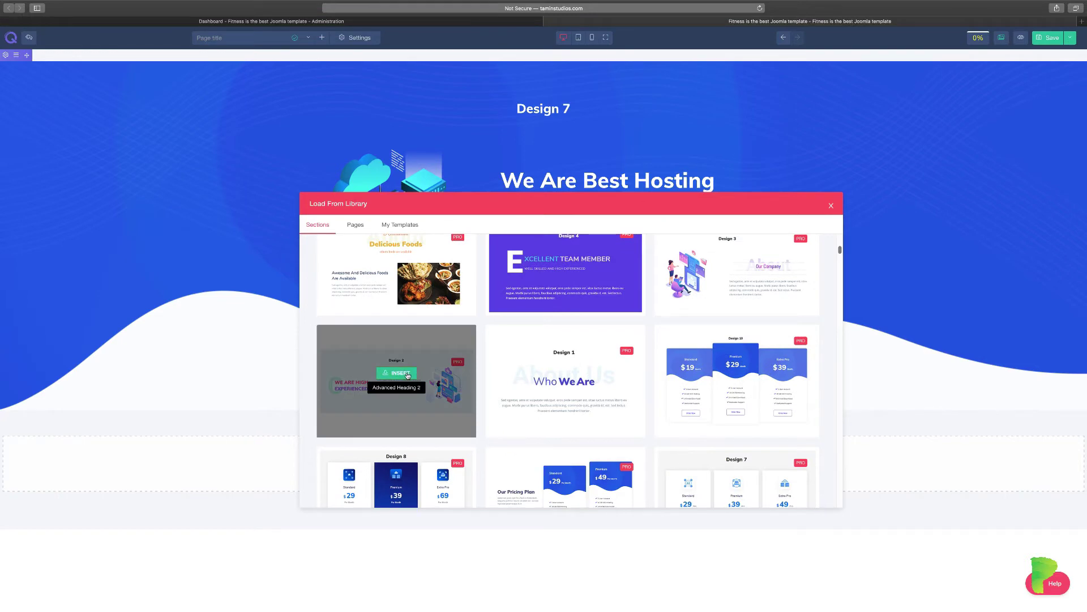
click(401, 373)
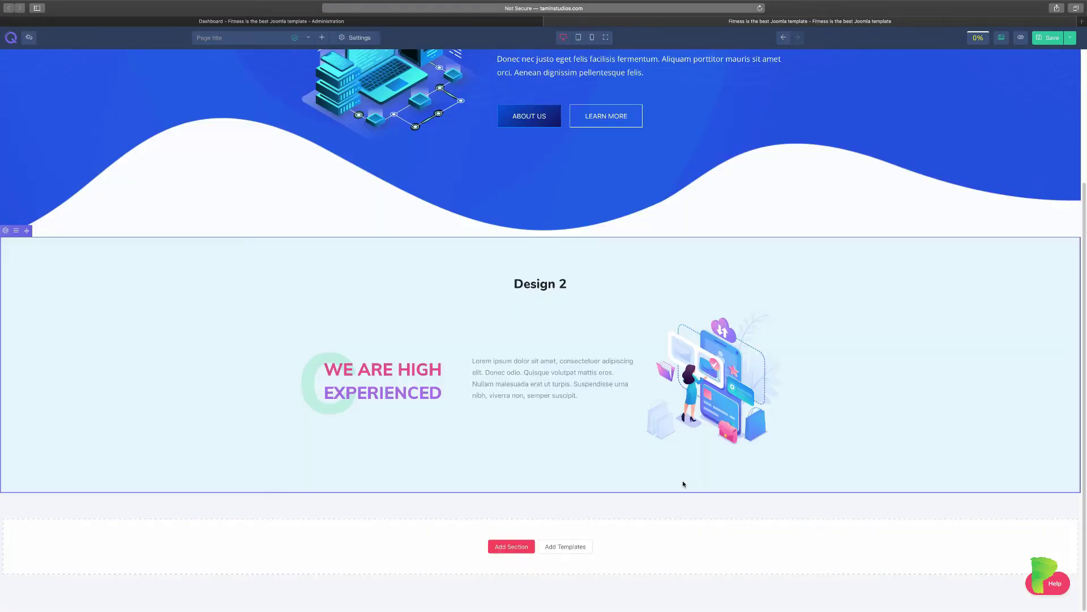
Step: Insert the Design 3 'Our Company' section beneath Design 2
click(576, 547)
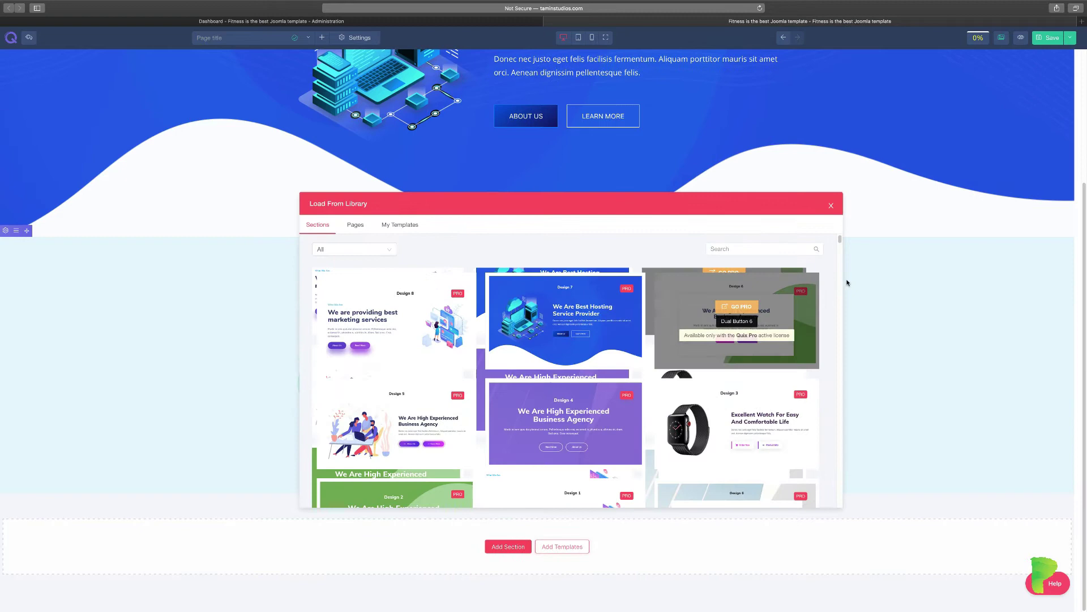
mouse_move(840, 242)
mouse_down()
mouse_move(835, 295)
mouse_move(832, 251)
mouse_up()
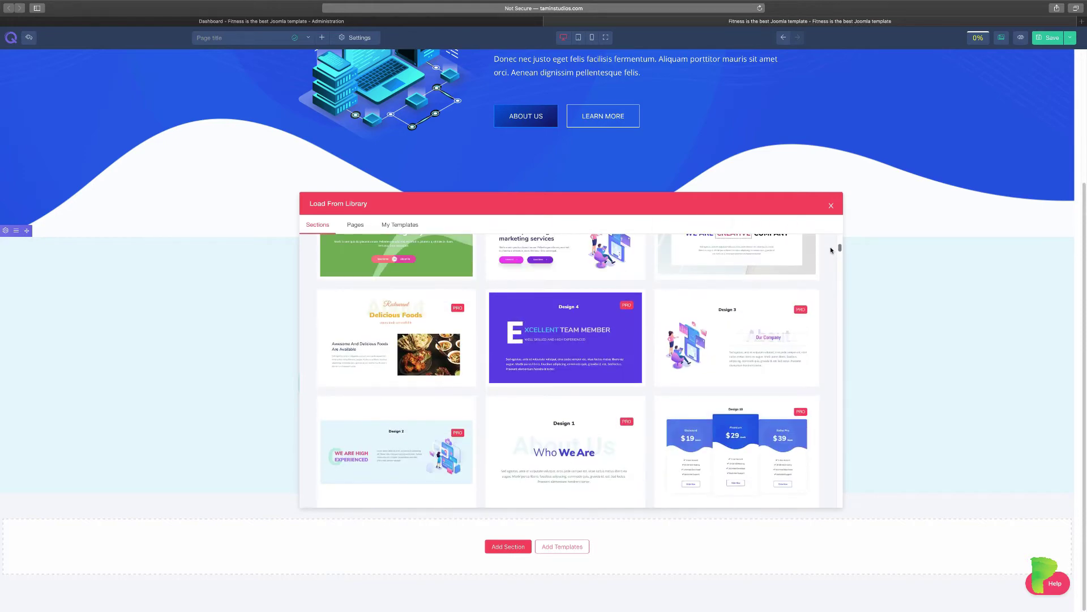
mouse_move(720, 343)
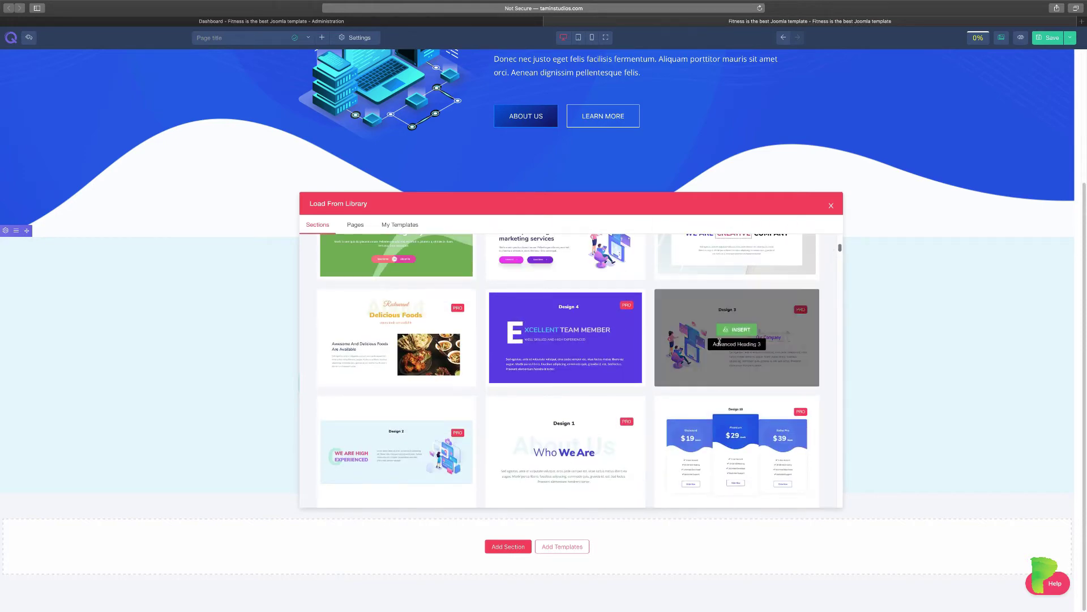
click(729, 333)
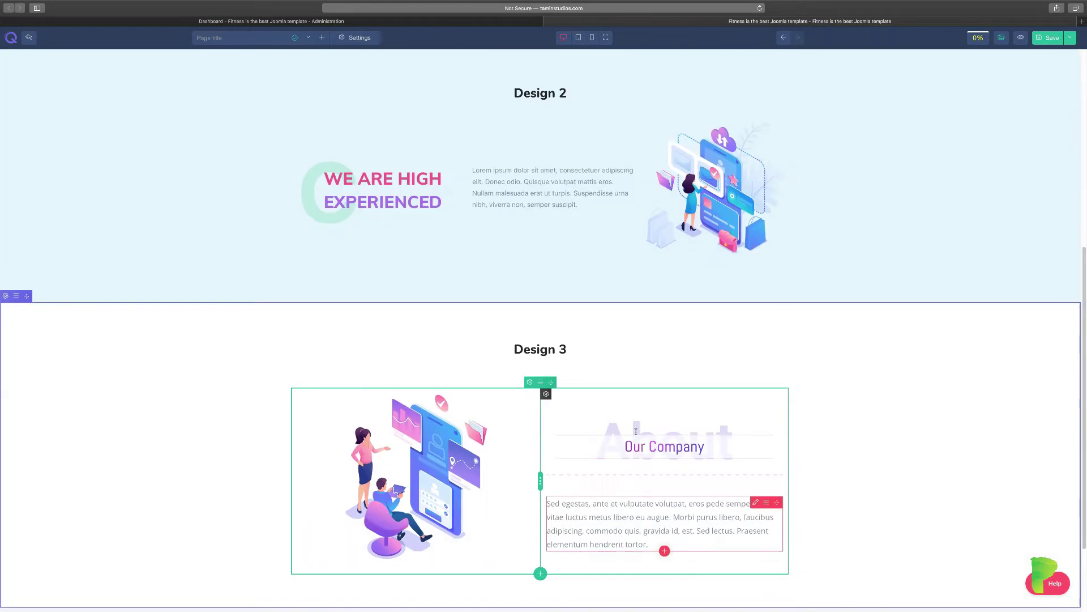
Step: Insert the Design 6 'We Are Creative Company' section below Design 3 and review the page
scroll(636, 431, down, 4)
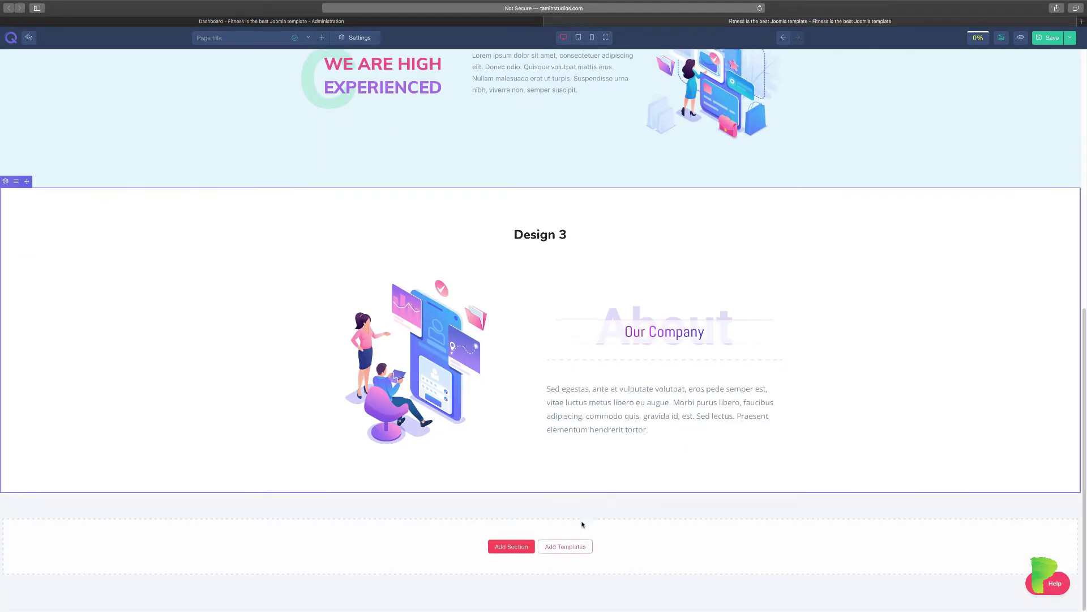
click(565, 546)
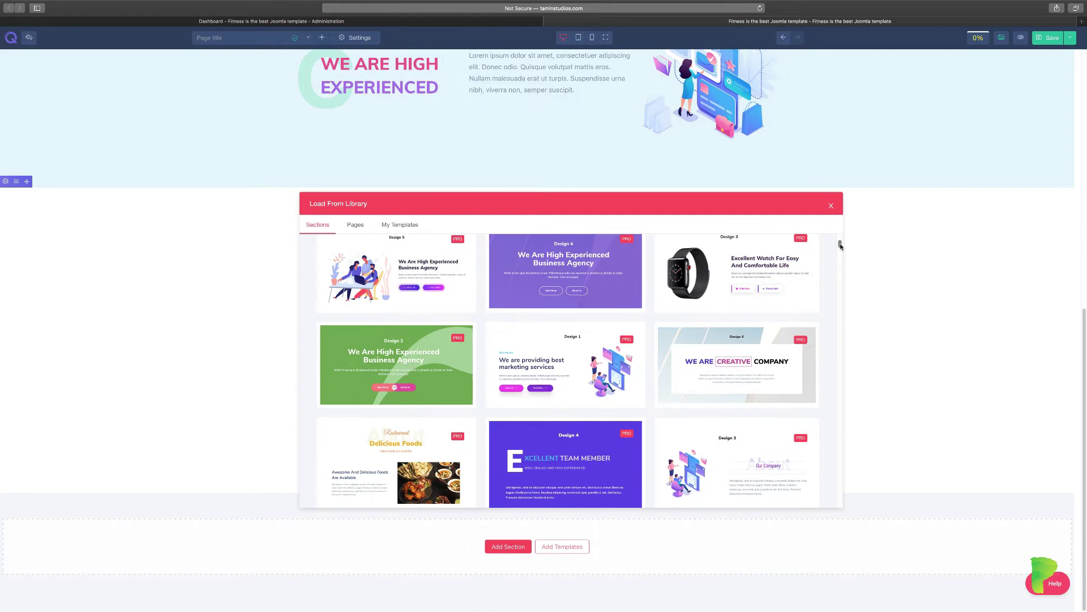
mouse_move(736, 363)
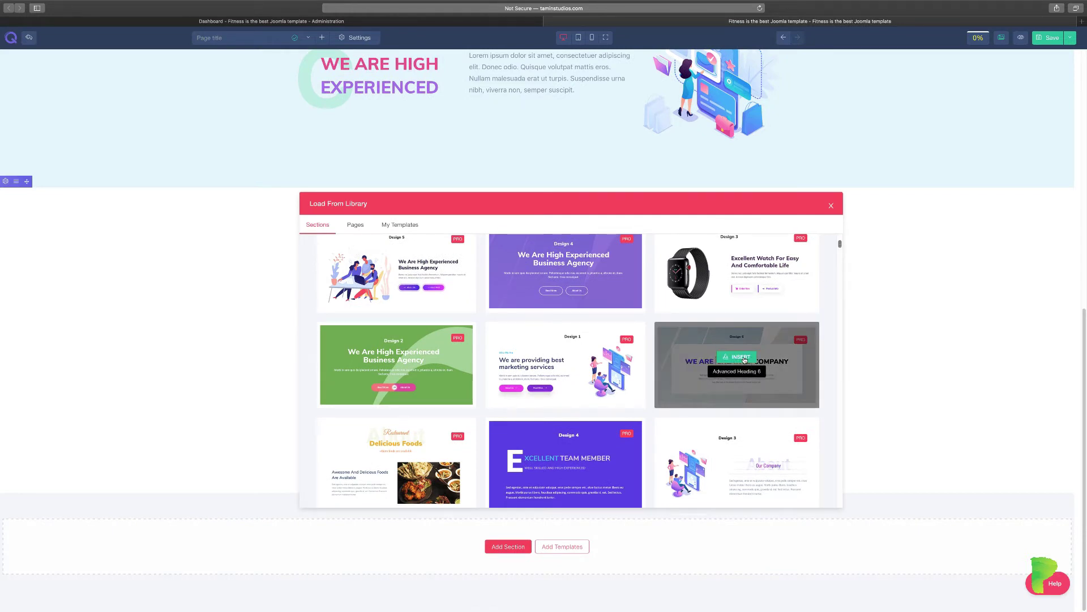
click(740, 357)
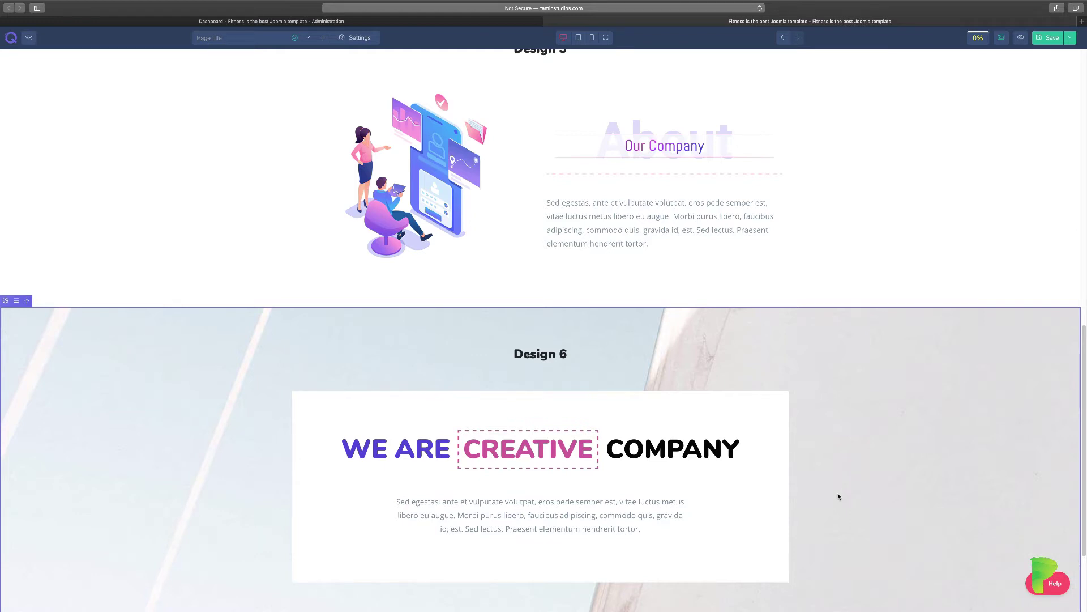
scroll(765, 456, up, 10)
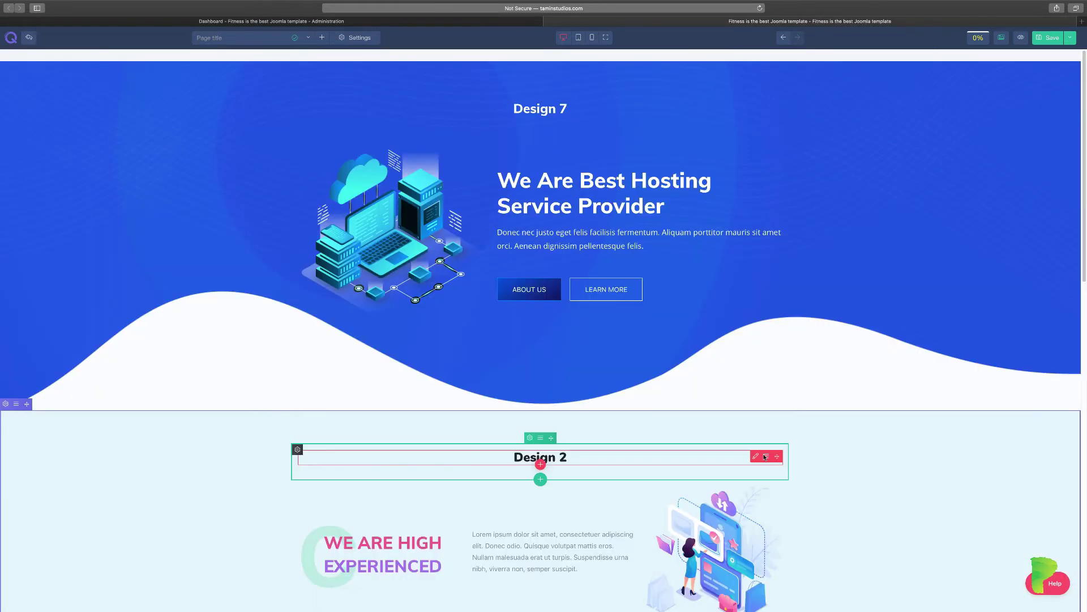
scroll(764, 456, down, 2)
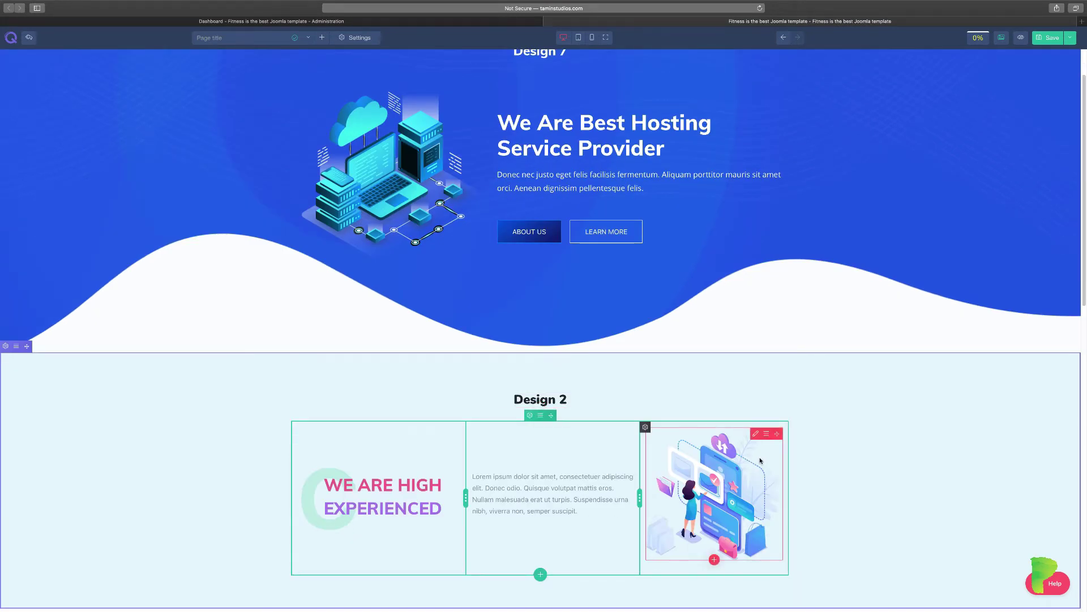
scroll(838, 473, down, 10)
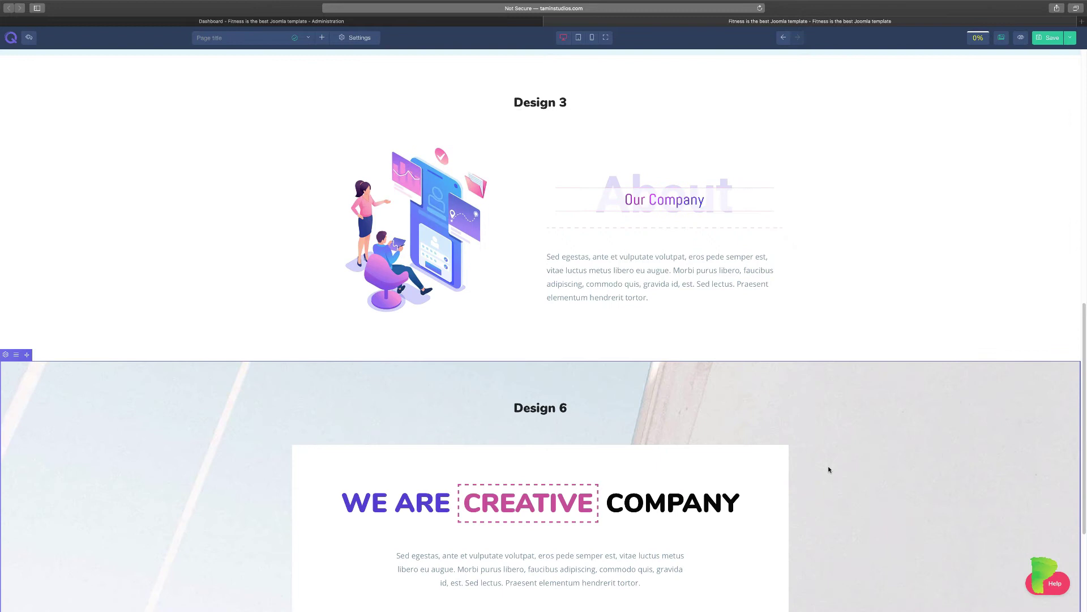
scroll(827, 468, down, 3)
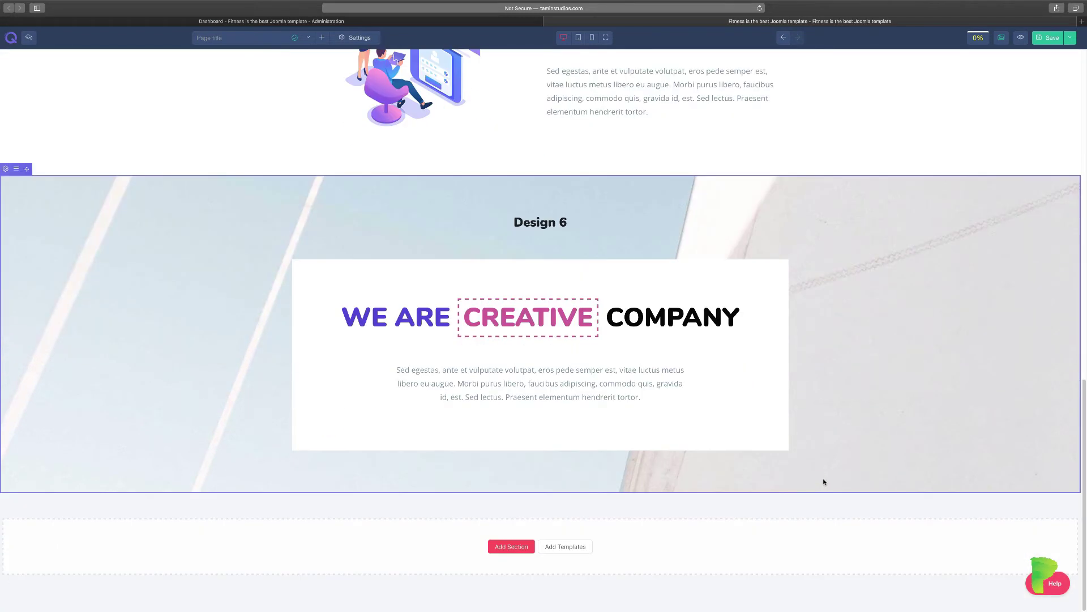
Step: Filter the Sections library to Clients and insert the first 'Our clients' logo design
click(572, 549)
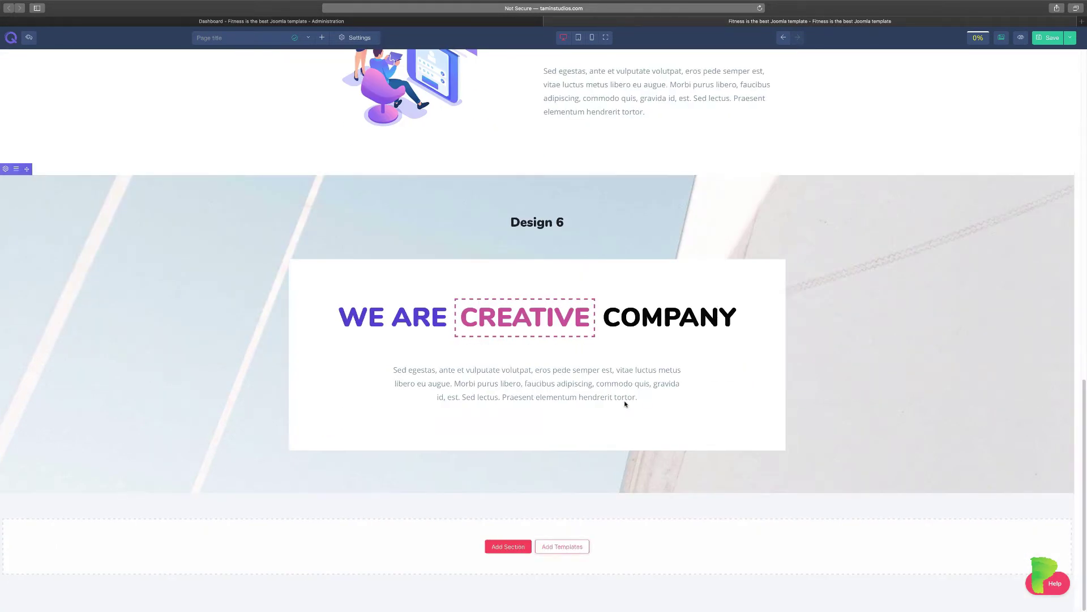
scroll(581, 256, down, 3)
scroll(582, 256, up, 3)
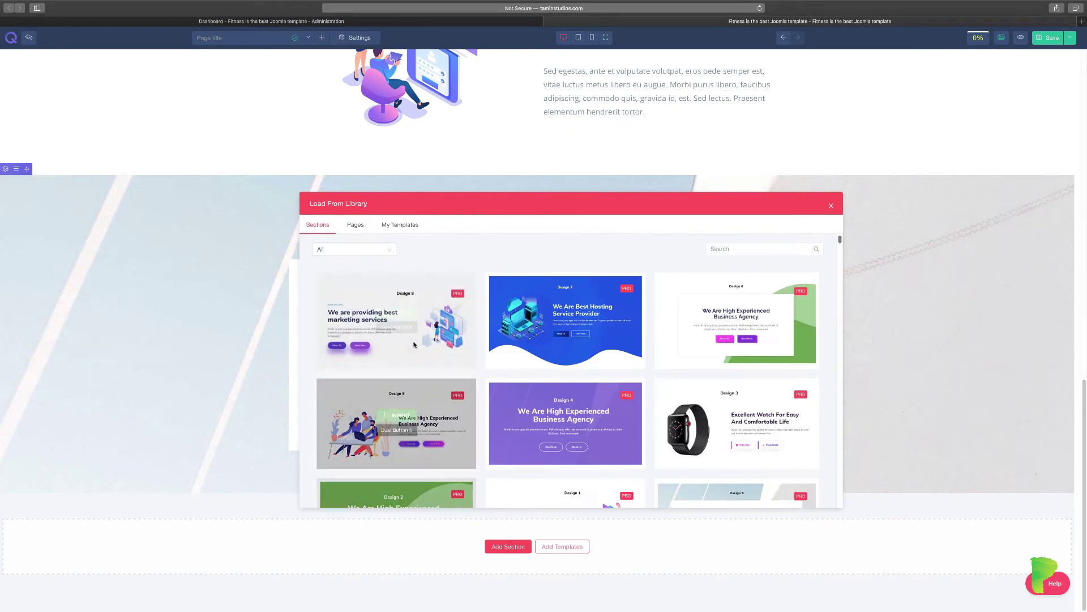
click(362, 249)
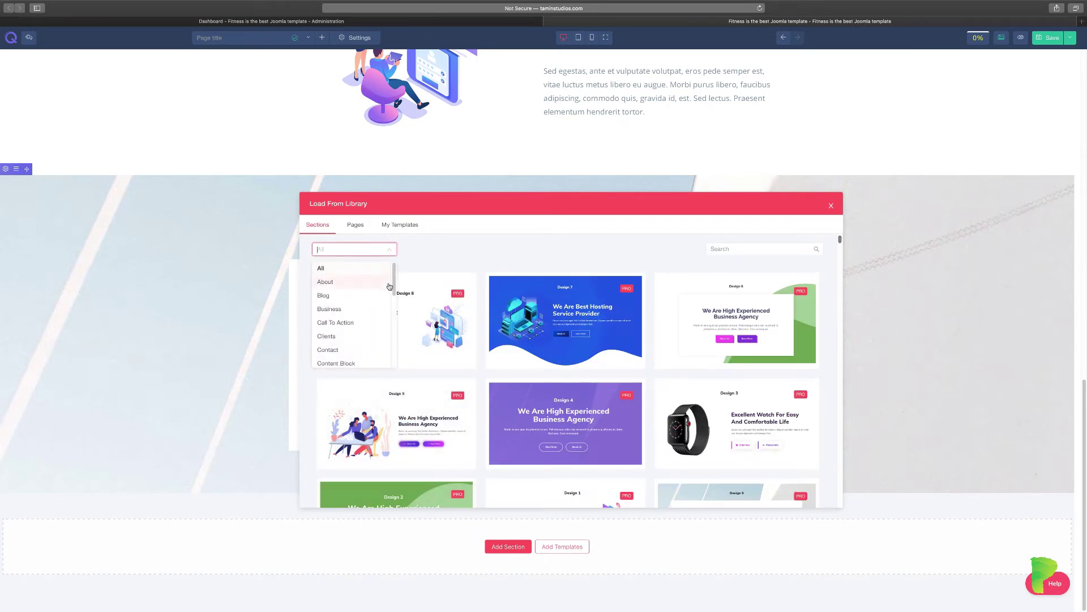
scroll(394, 287, down, 1)
scroll(368, 300, down, 1)
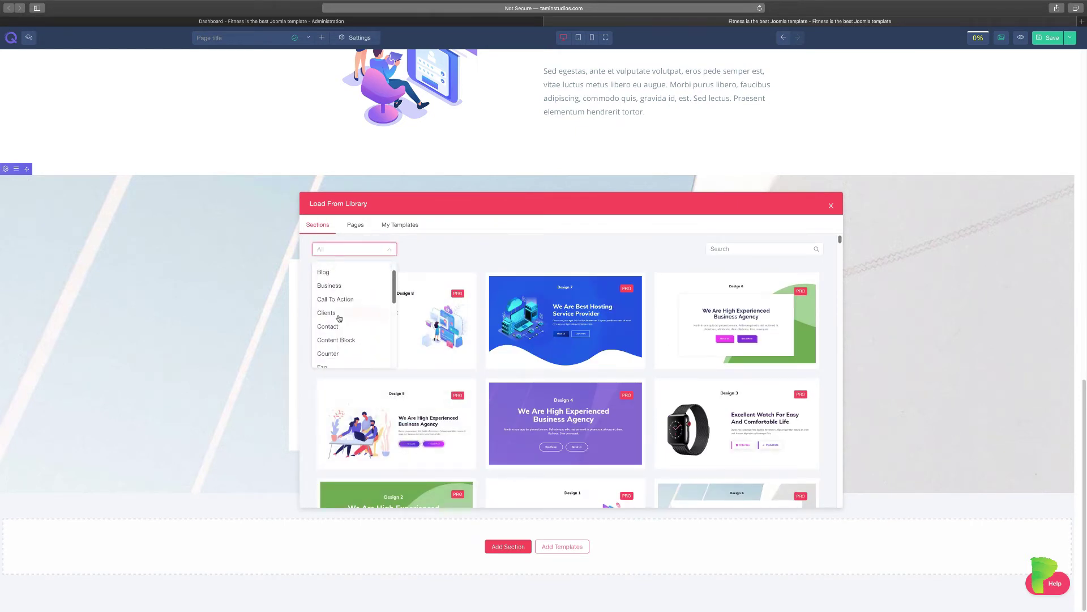
click(328, 314)
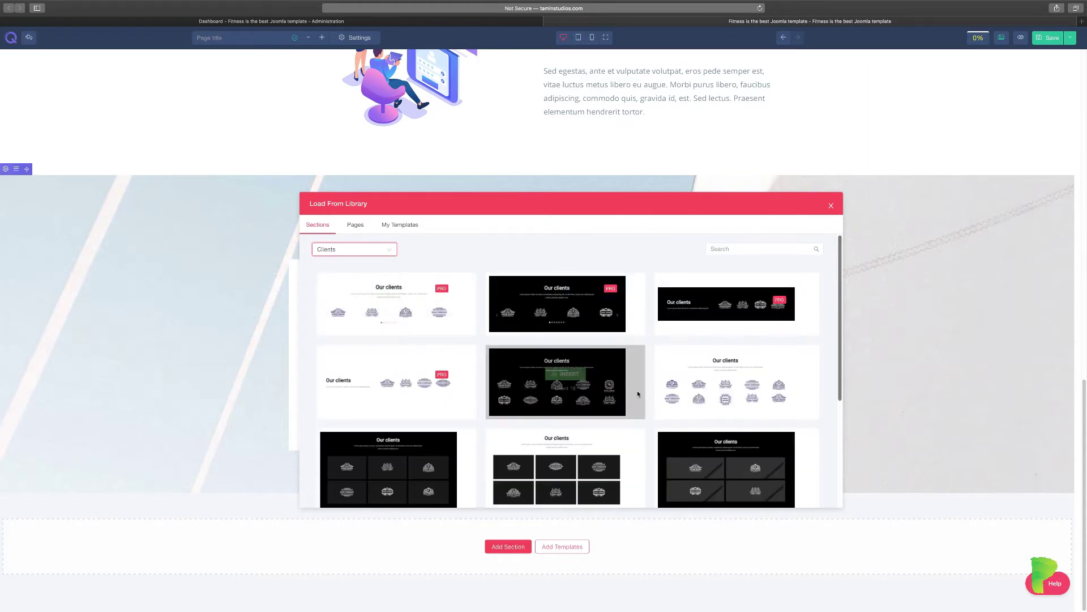
drag(842, 316, 842, 402)
scroll(832, 351, up, 5)
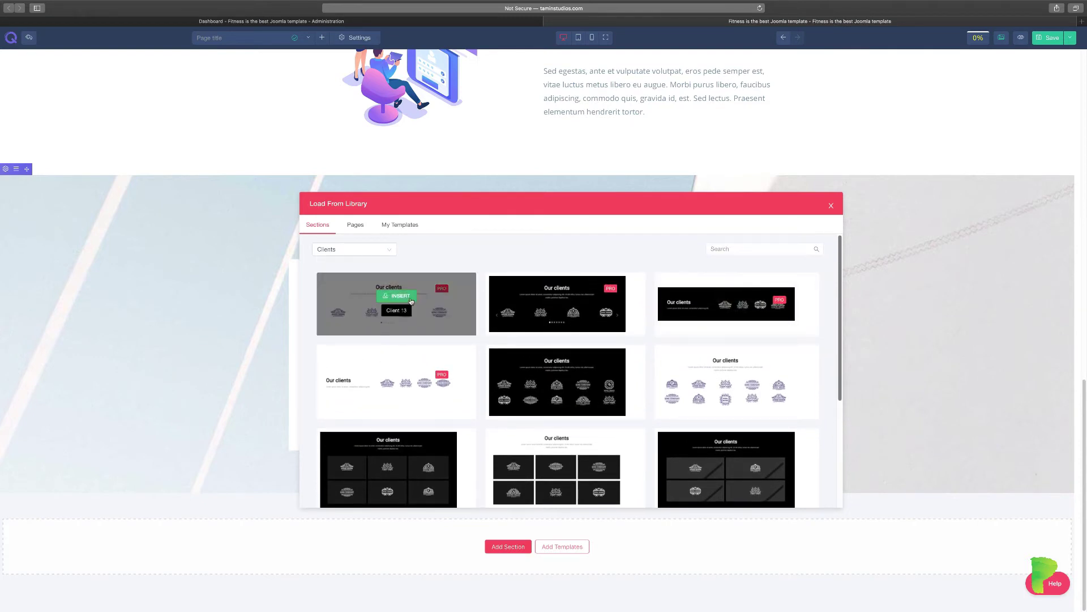
click(405, 300)
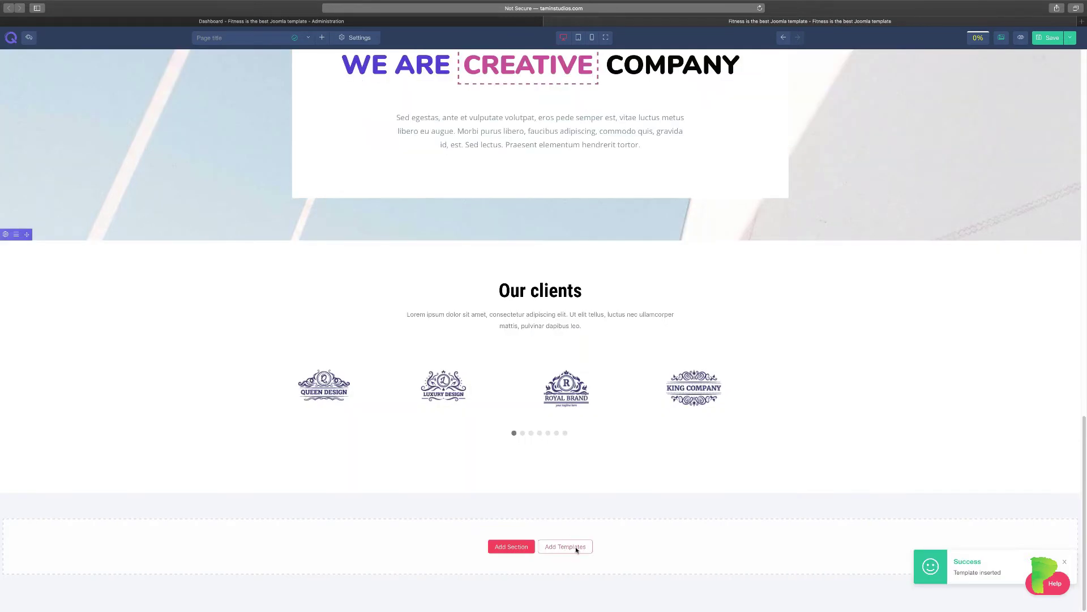
Step: Insert the Design 10 pricing table (Standard $19, Premium $29, Extra Pro $39)
click(575, 548)
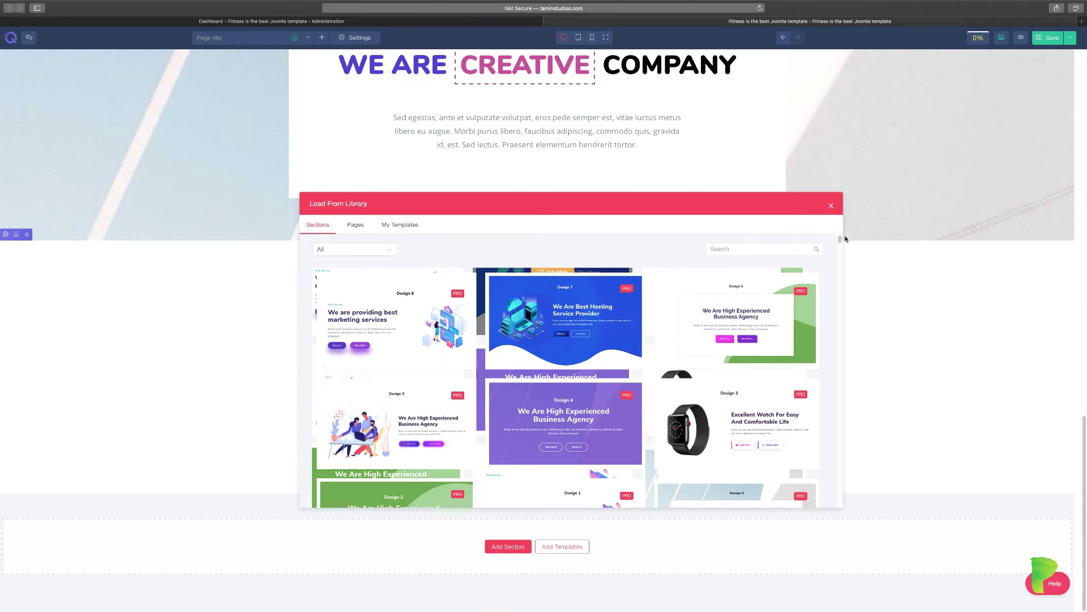
mouse_move(840, 238)
mouse_down()
mouse_move(840, 274)
mouse_move(836, 253)
mouse_up()
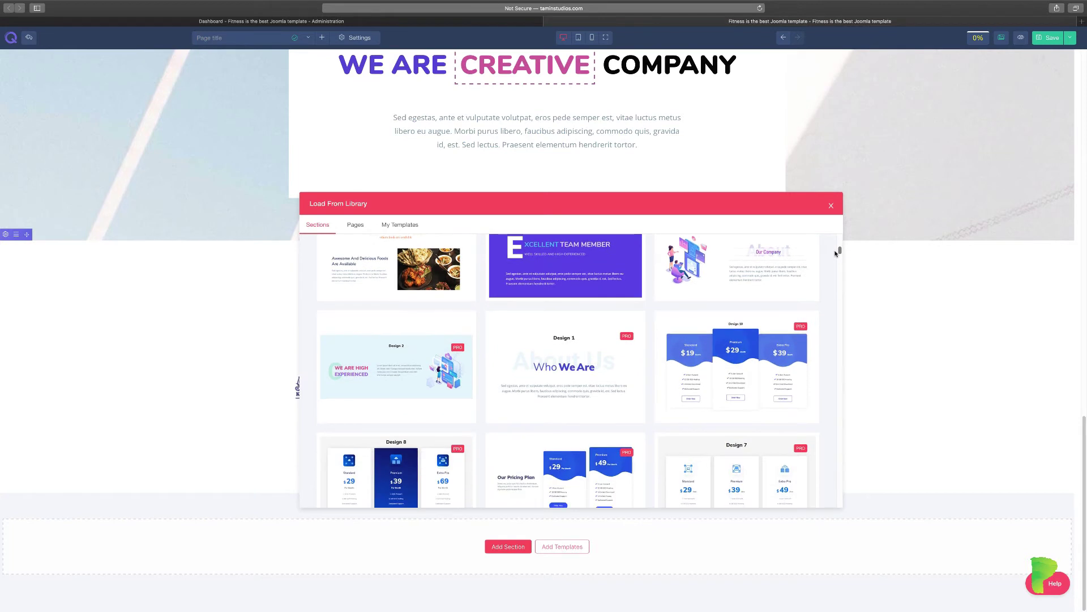
mouse_move(735, 395)
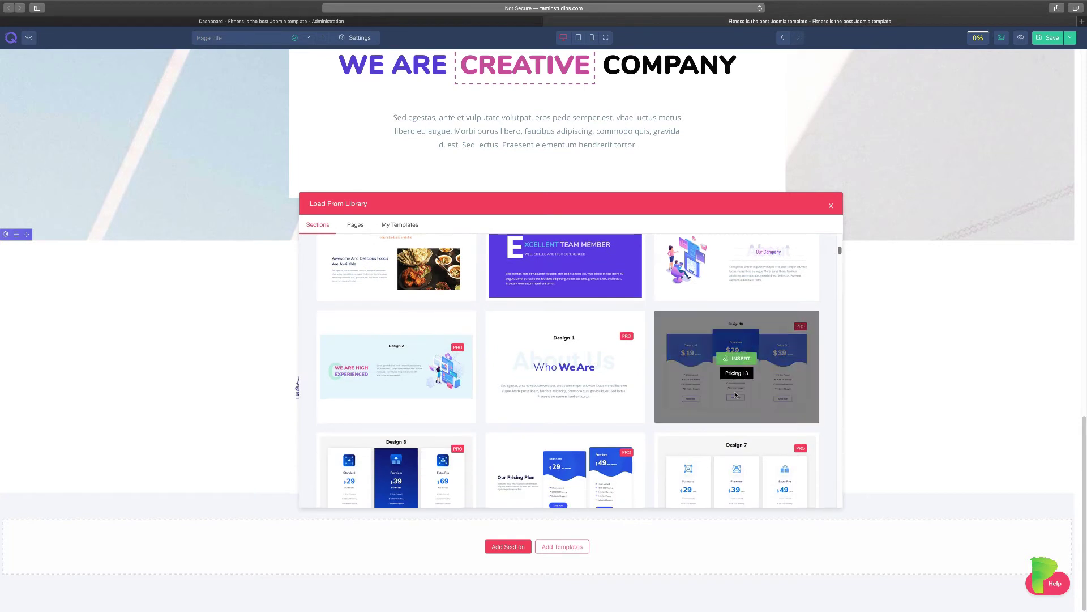
click(742, 360)
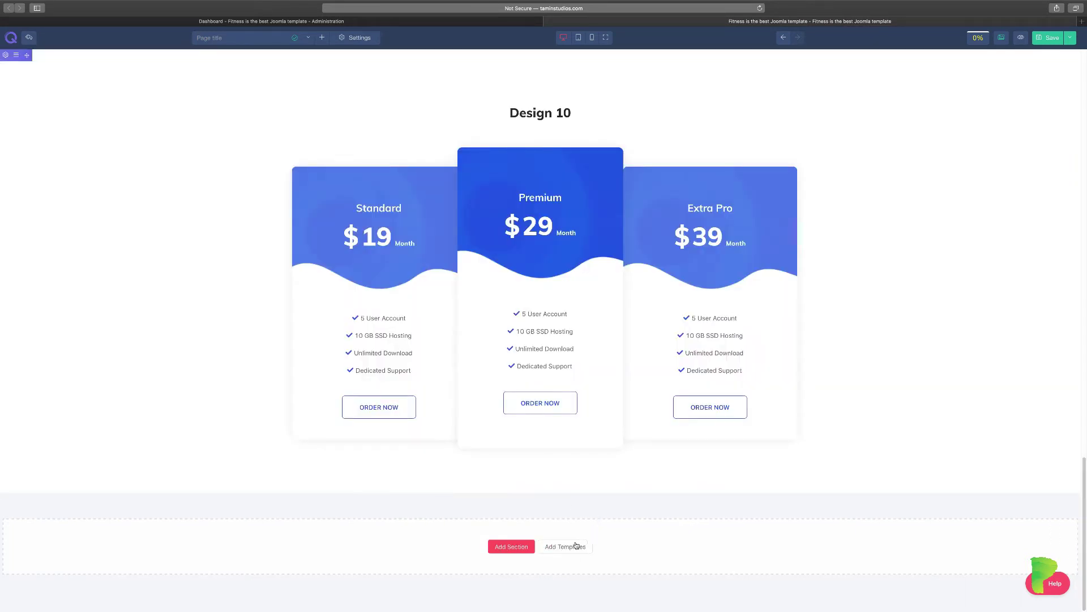
Step: Insert the Faq 7 'Frequently Asked Questions' section below pricing, then reopen the section library
click(566, 547)
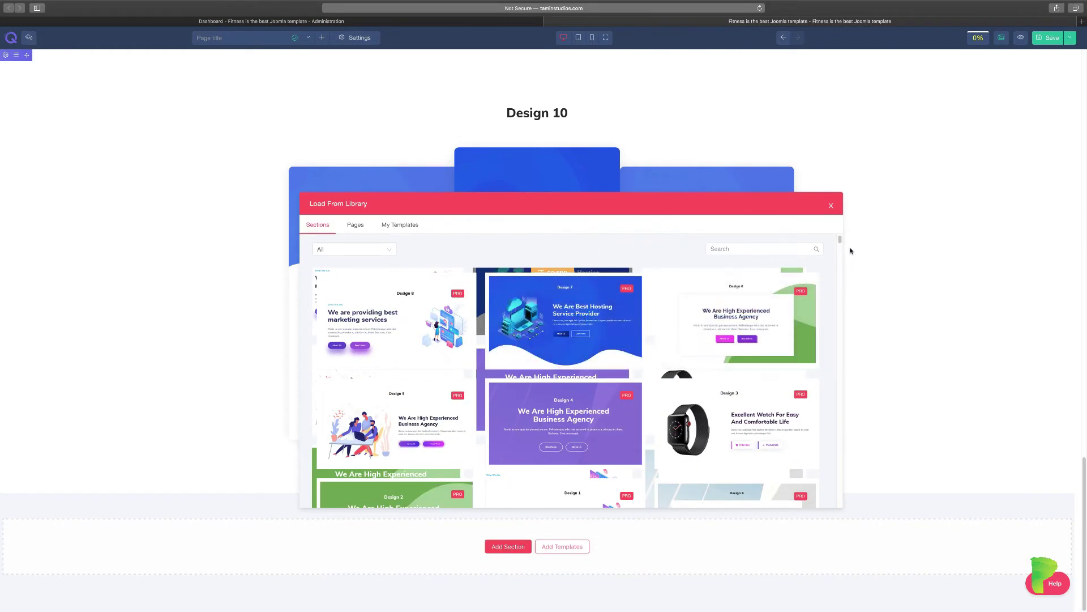
drag(840, 239, 840, 266)
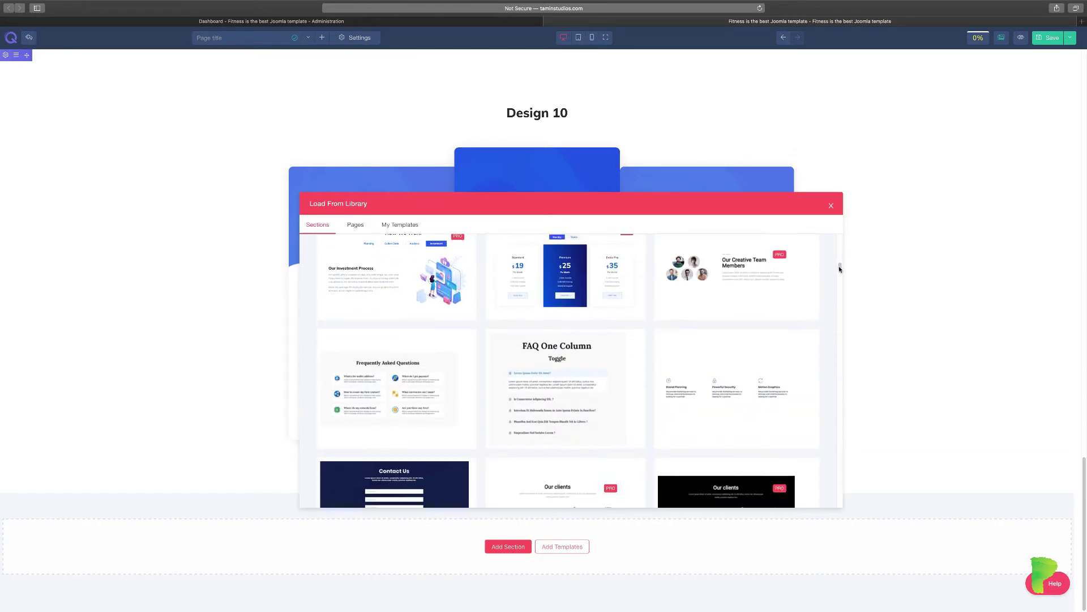
mouse_move(373, 402)
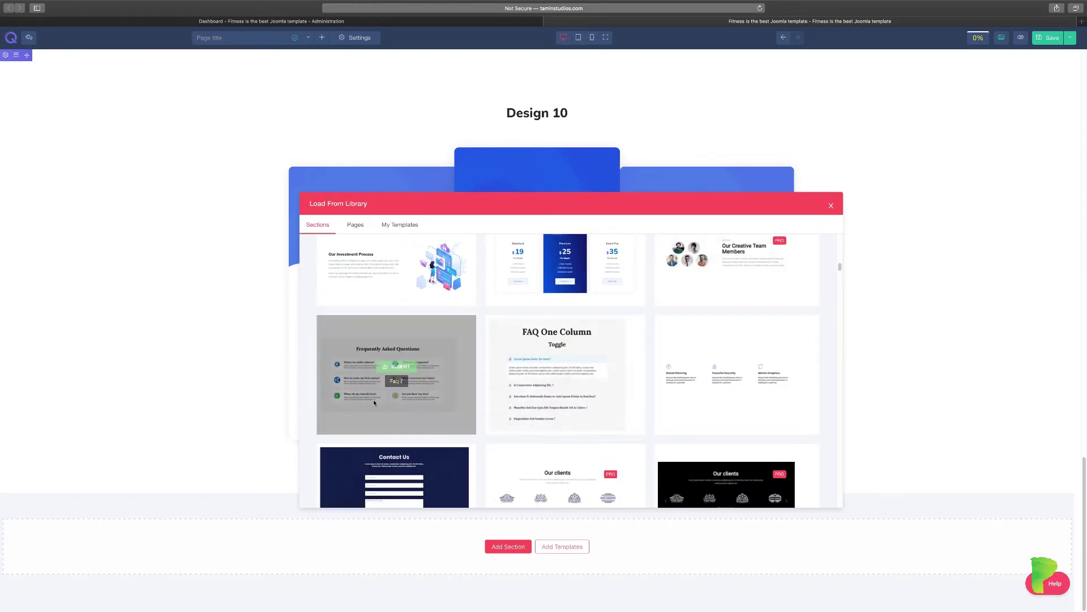
click(397, 368)
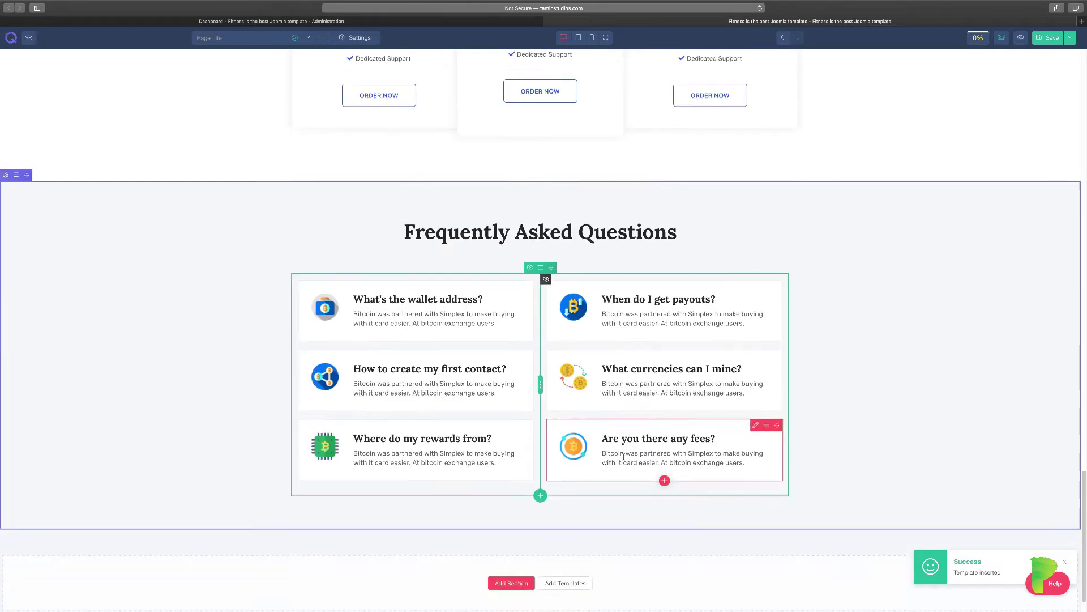
click(567, 547)
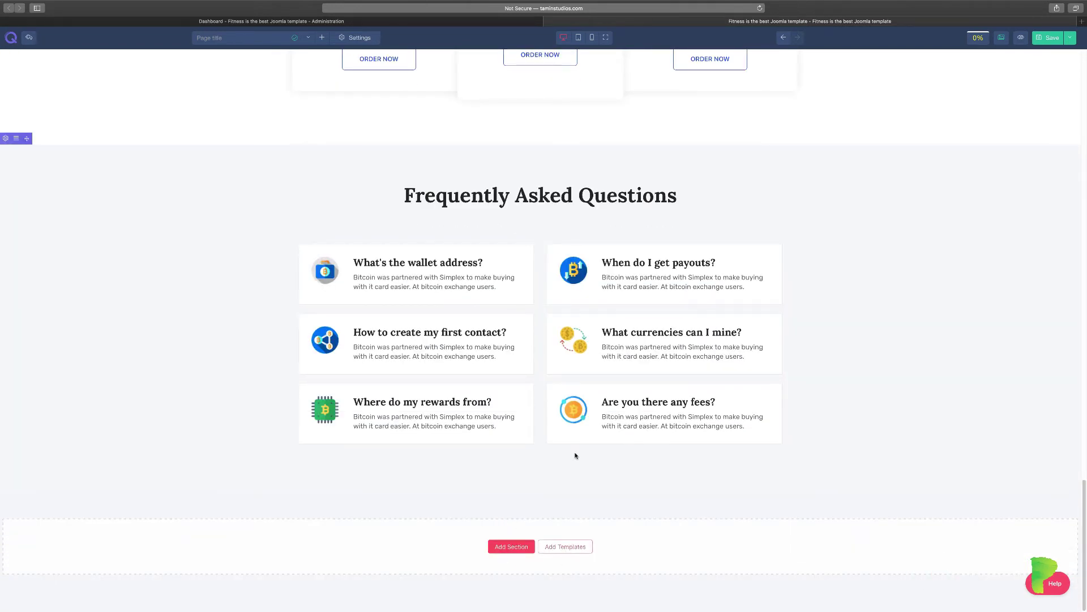
click(389, 251)
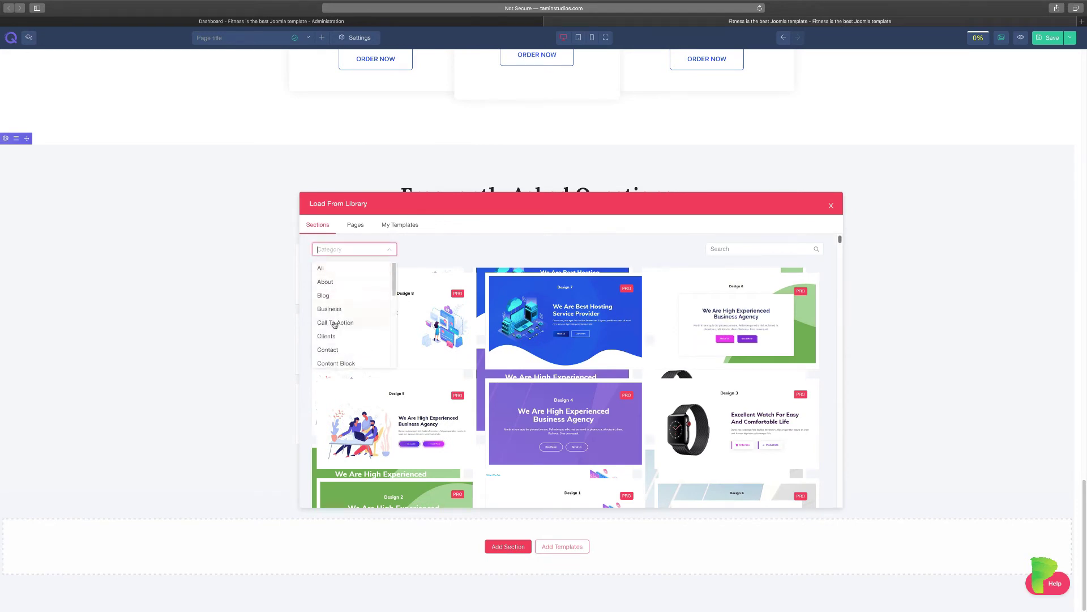
Step: Filter the library to Contact and insert the Get In Touch (Contact 6) section
click(336, 349)
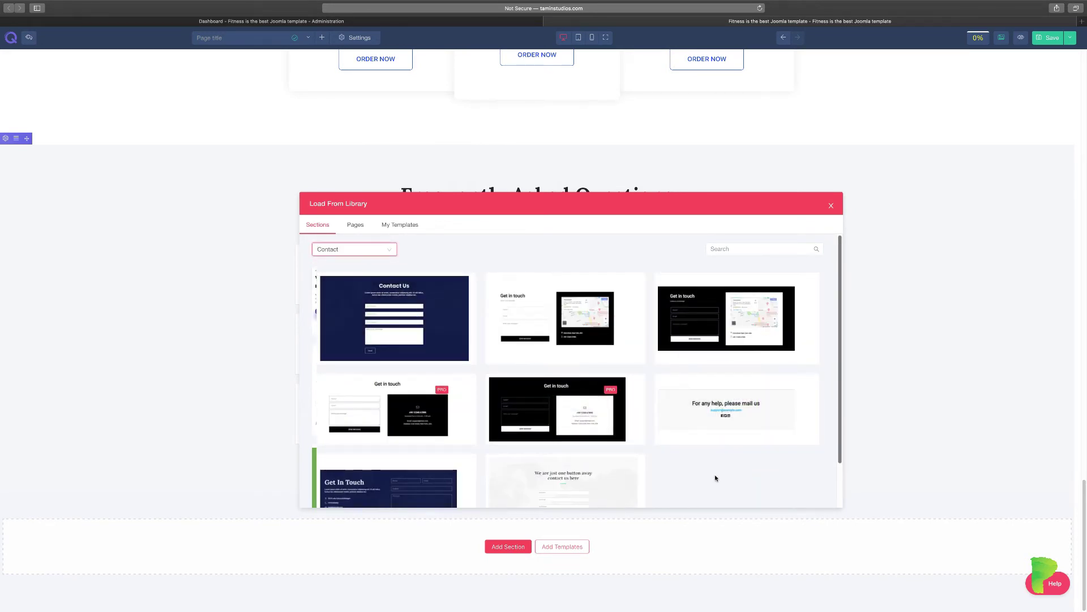
scroll(641, 465, down, 2)
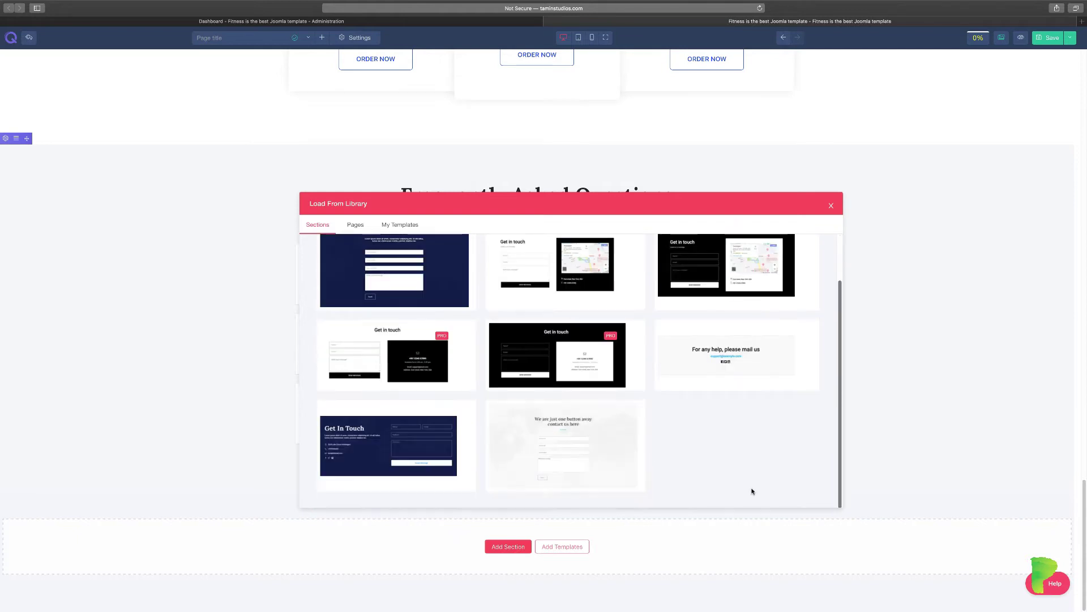
scroll(766, 488, up, 1)
scroll(736, 482, down, 1)
click(400, 439)
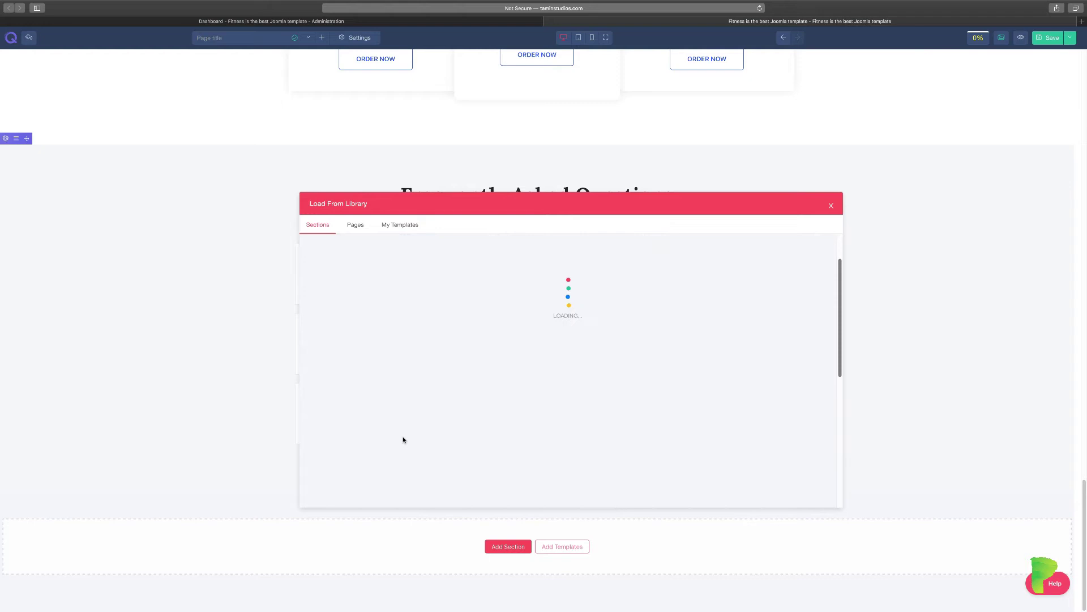
scroll(850, 404, up, 20)
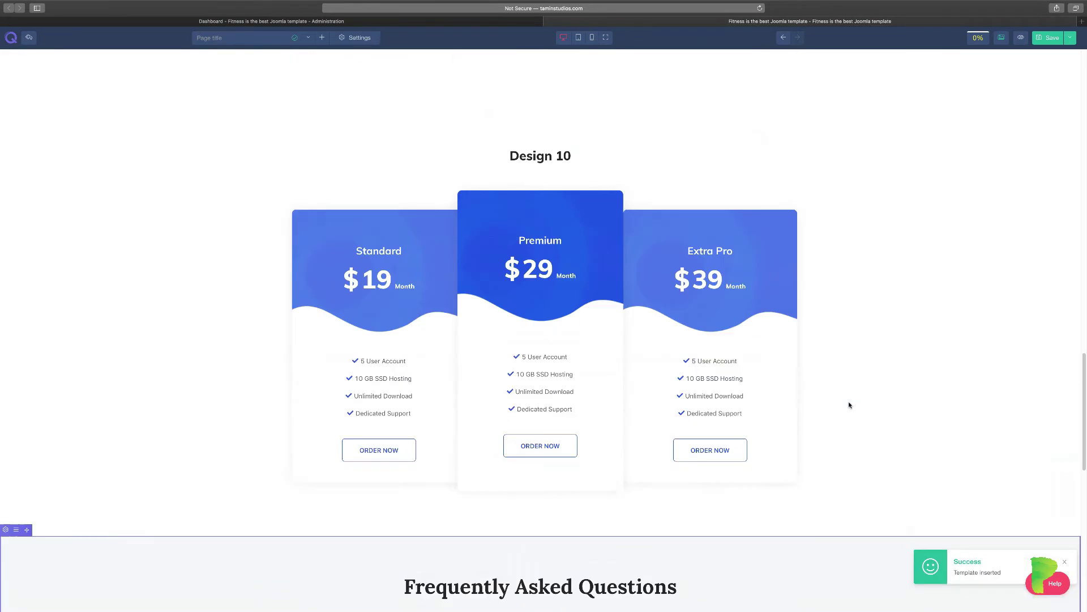
scroll(849, 404, up, 10)
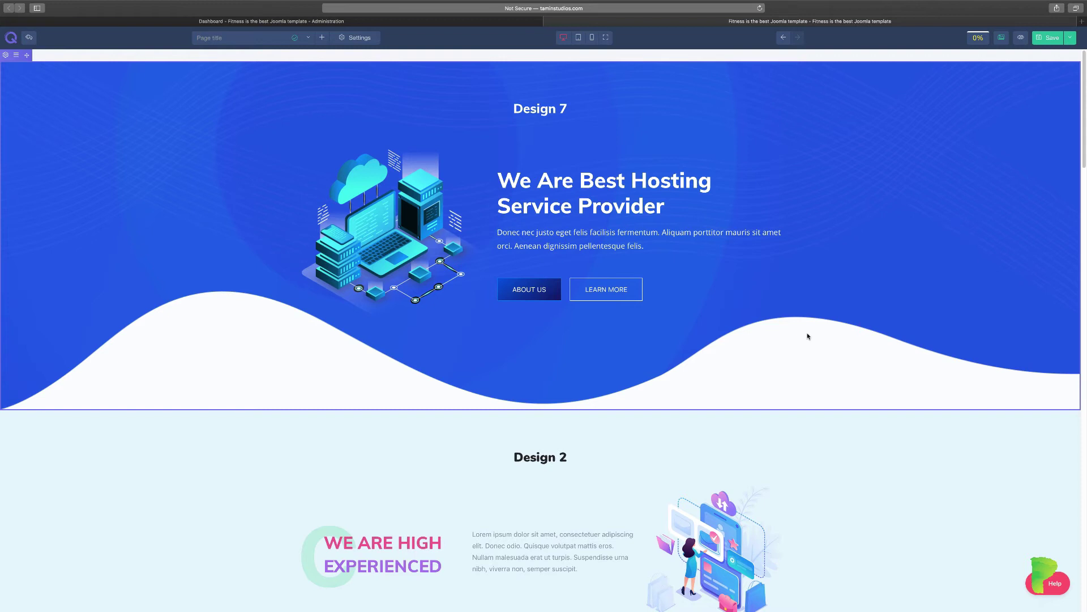
scroll(802, 339, down, 3)
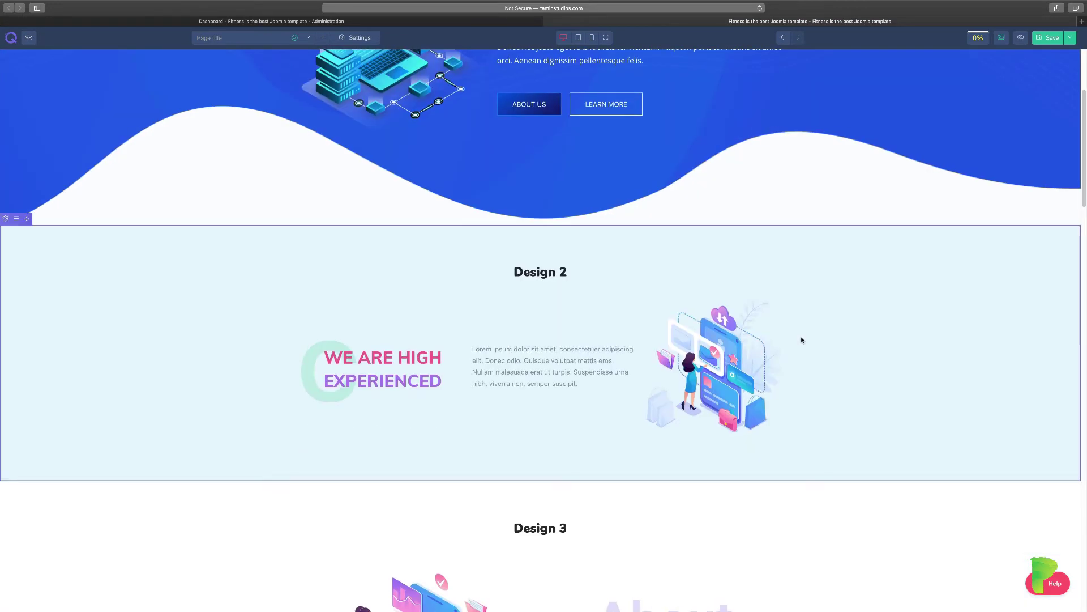
scroll(805, 352, down, 8)
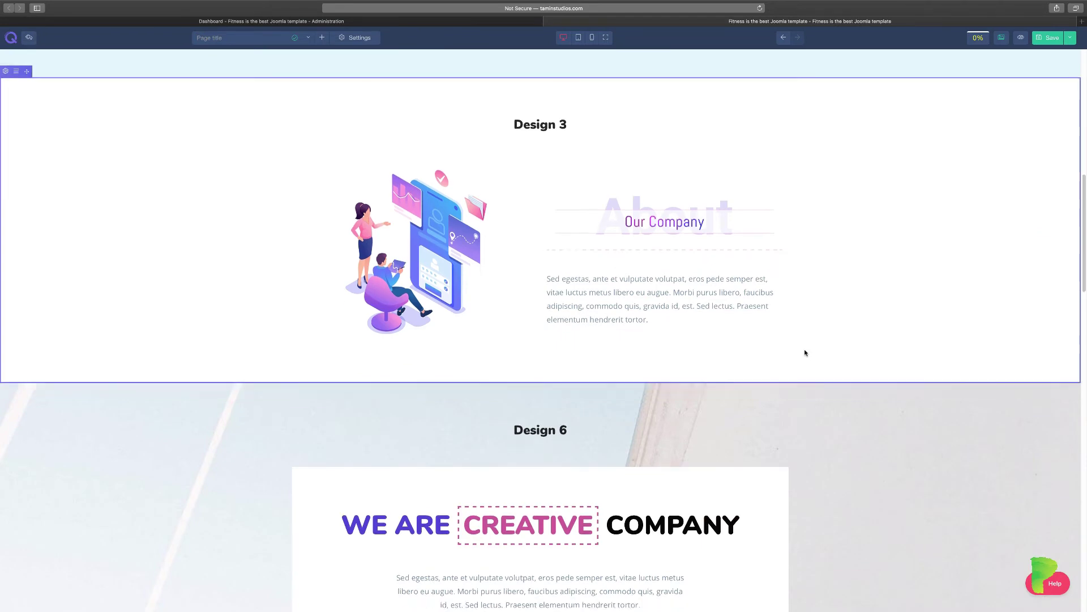
scroll(805, 352, down, 8)
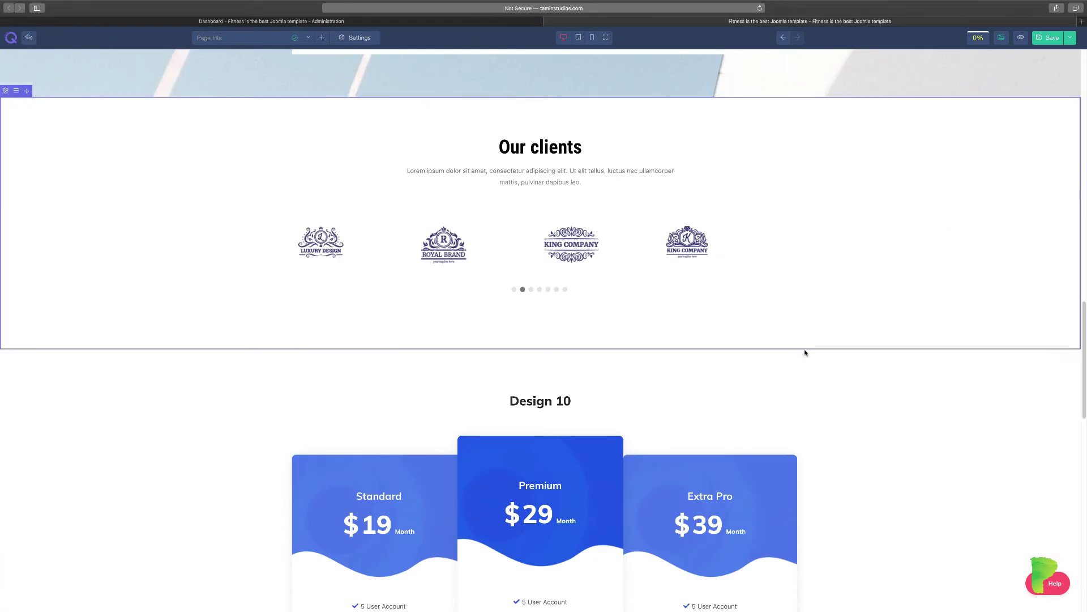
scroll(805, 352, down, 6)
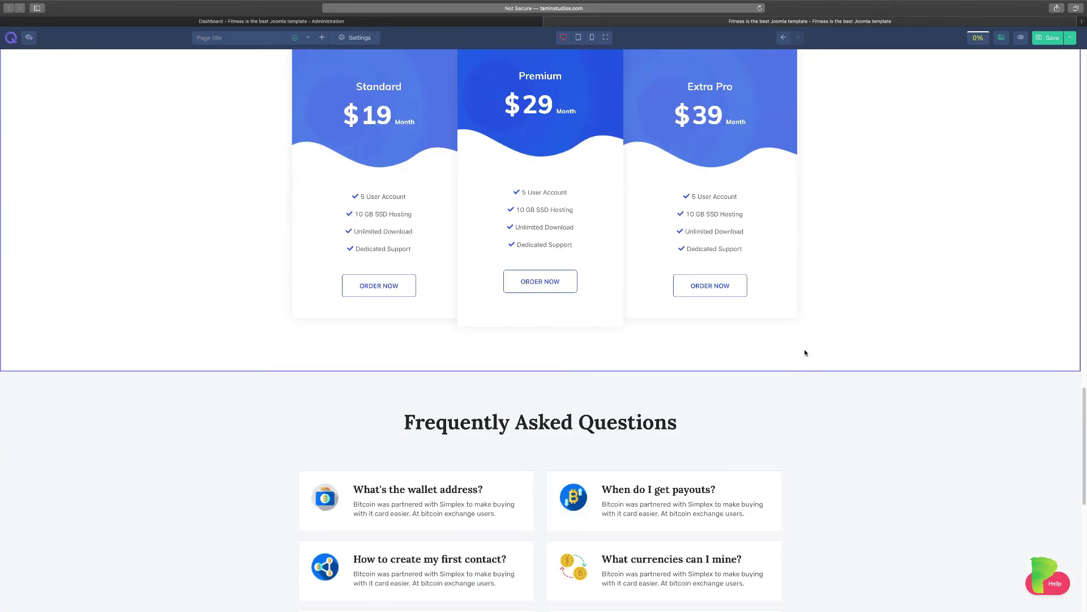
scroll(805, 352, down, 4)
scroll(805, 353, down, 4)
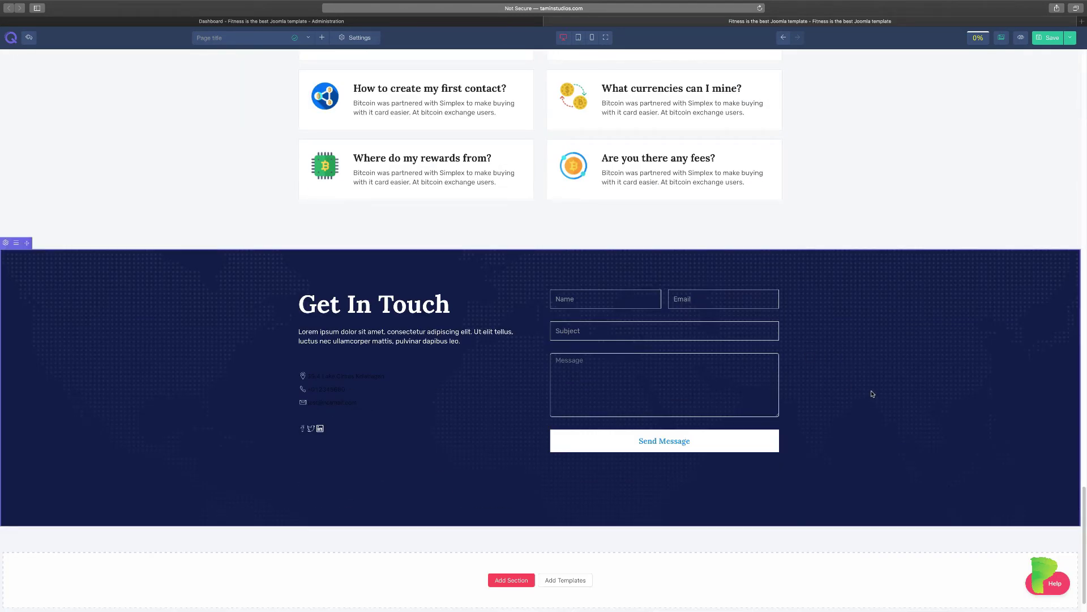
scroll(872, 394, up, 20)
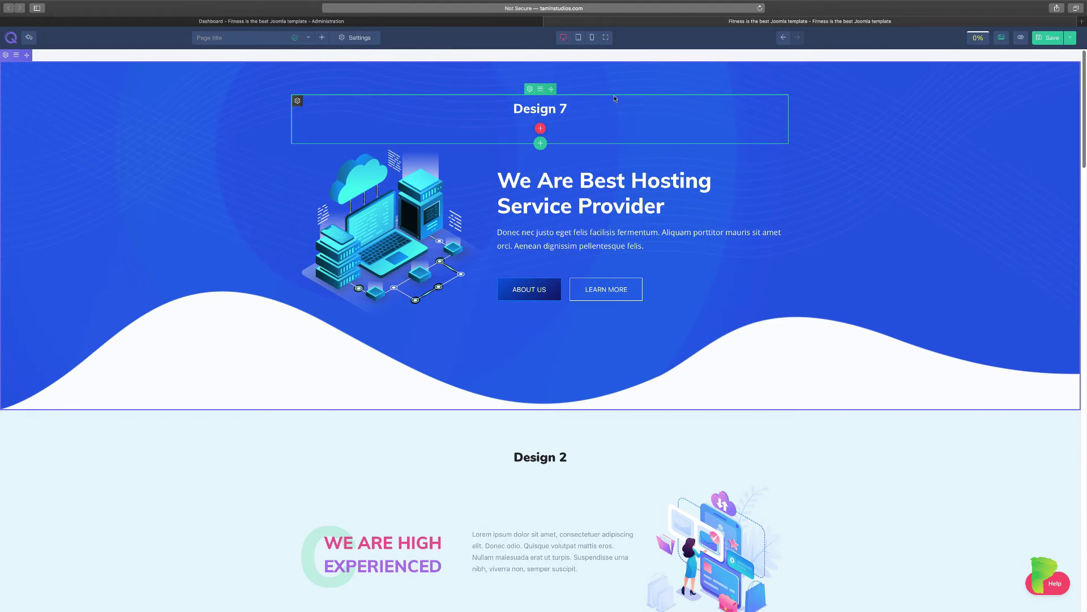
Step: Preview the page at tablet and mobile widths, then return to desktop width and confirm the reload
click(578, 38)
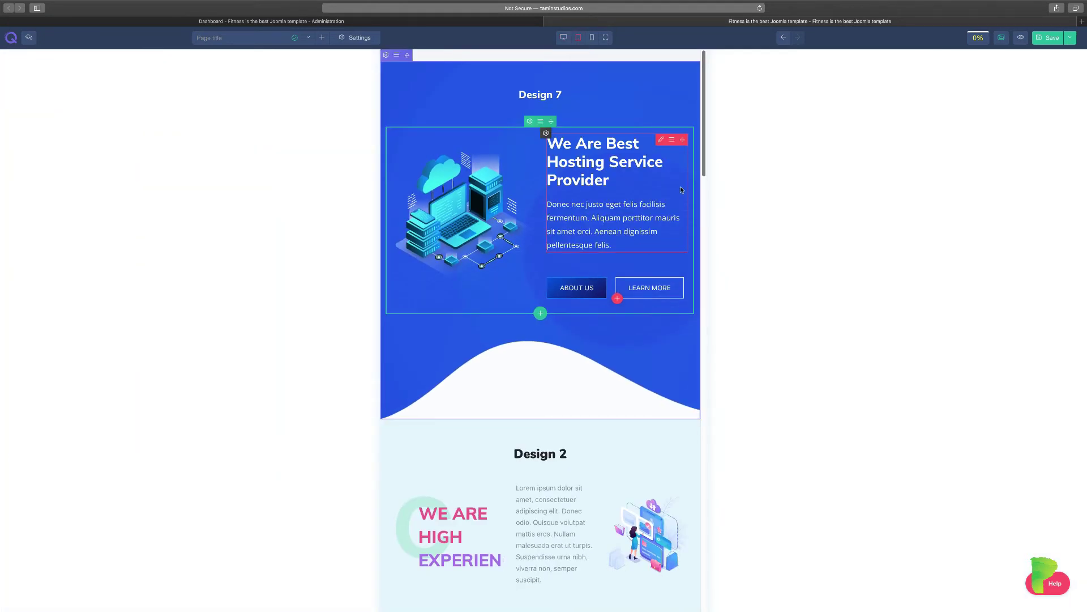
scroll(651, 283, down, 4)
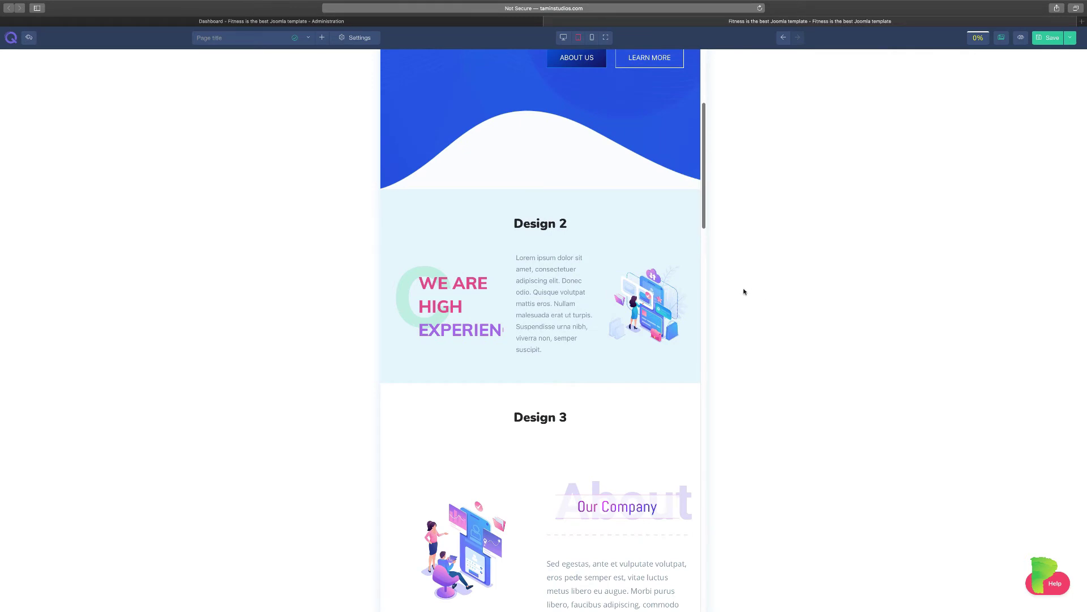
click(593, 37)
scroll(626, 274, down, 10)
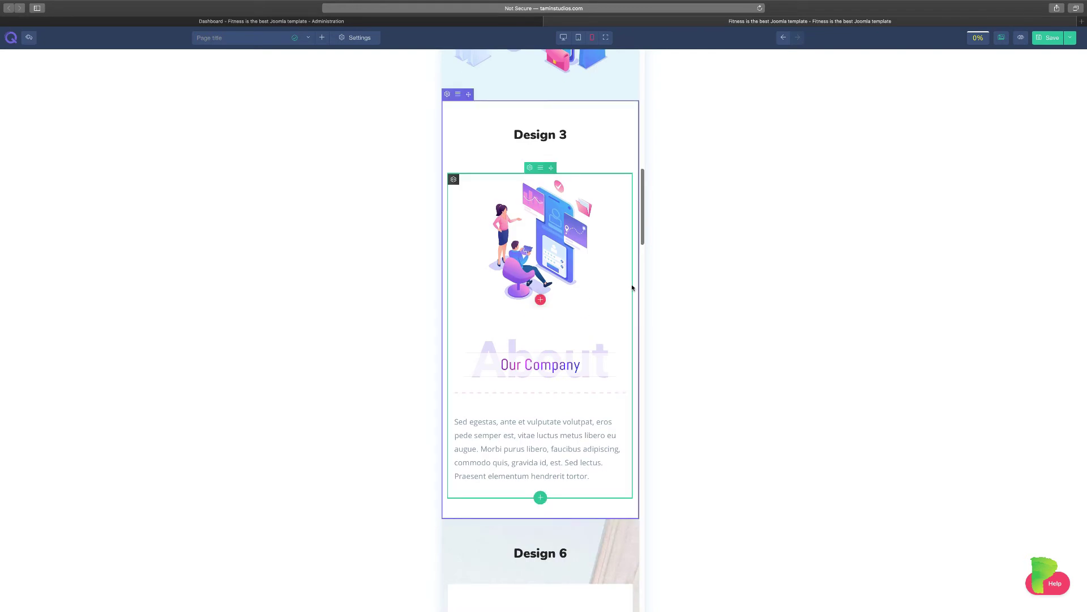
scroll(633, 287, up, 7)
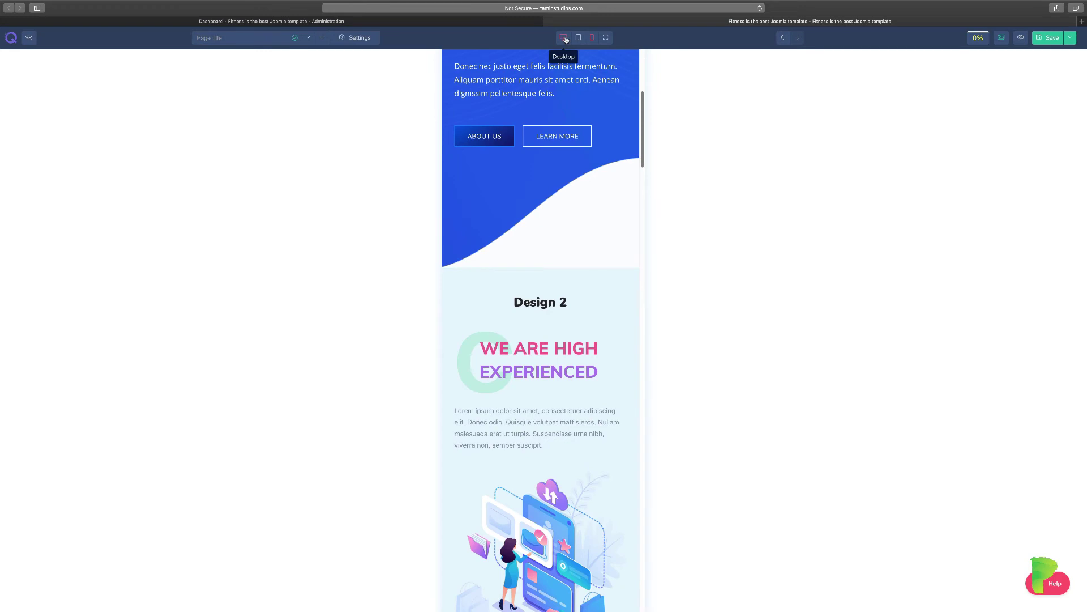
click(606, 37)
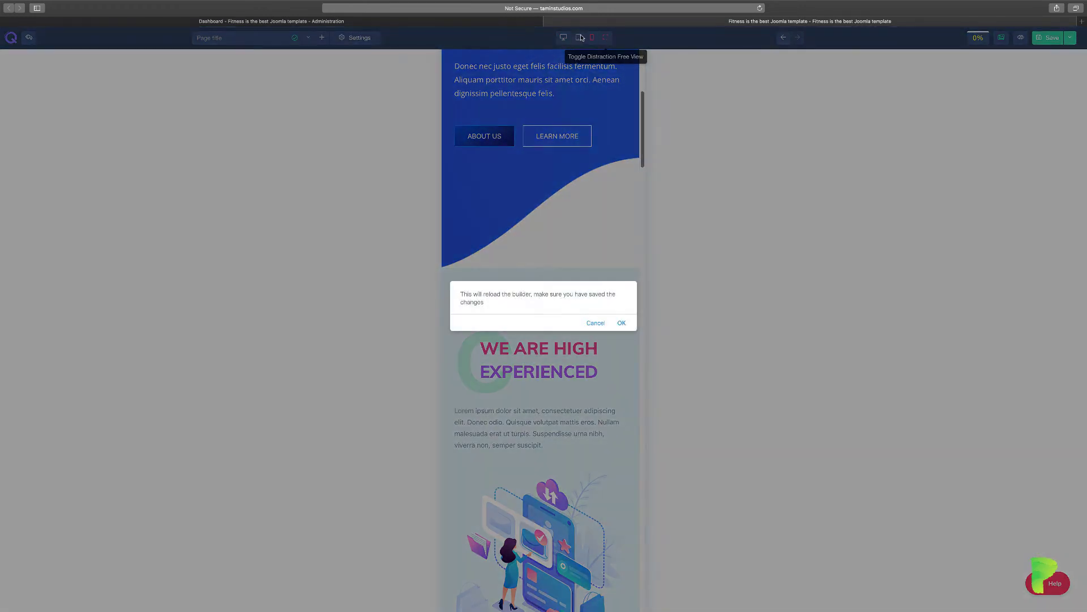
click(621, 323)
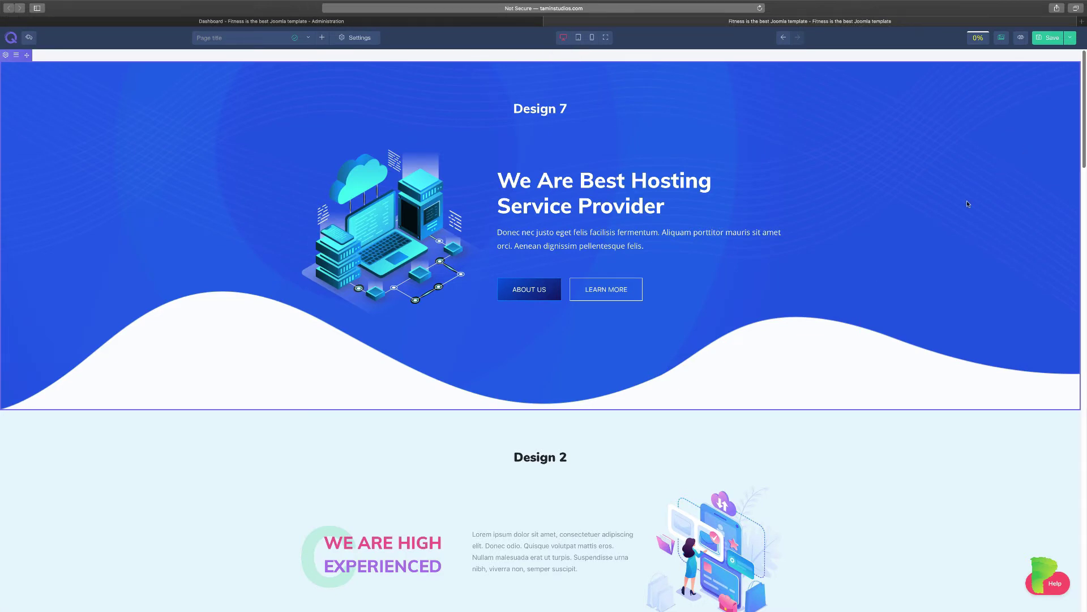
Step: Save the current page as a library template titled 'Easy Setup'
click(306, 38)
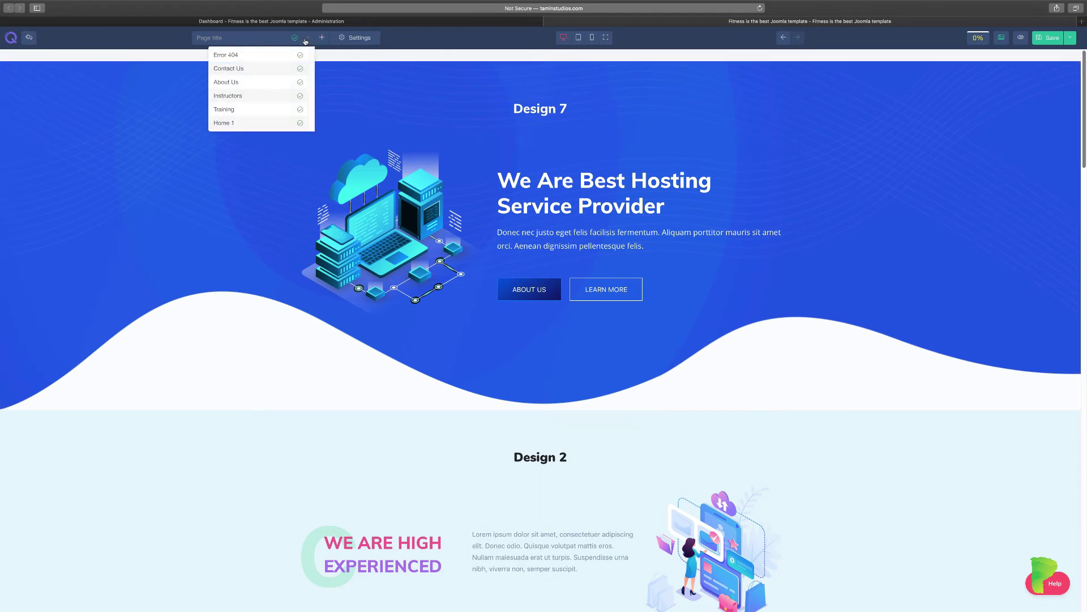
click(1071, 41)
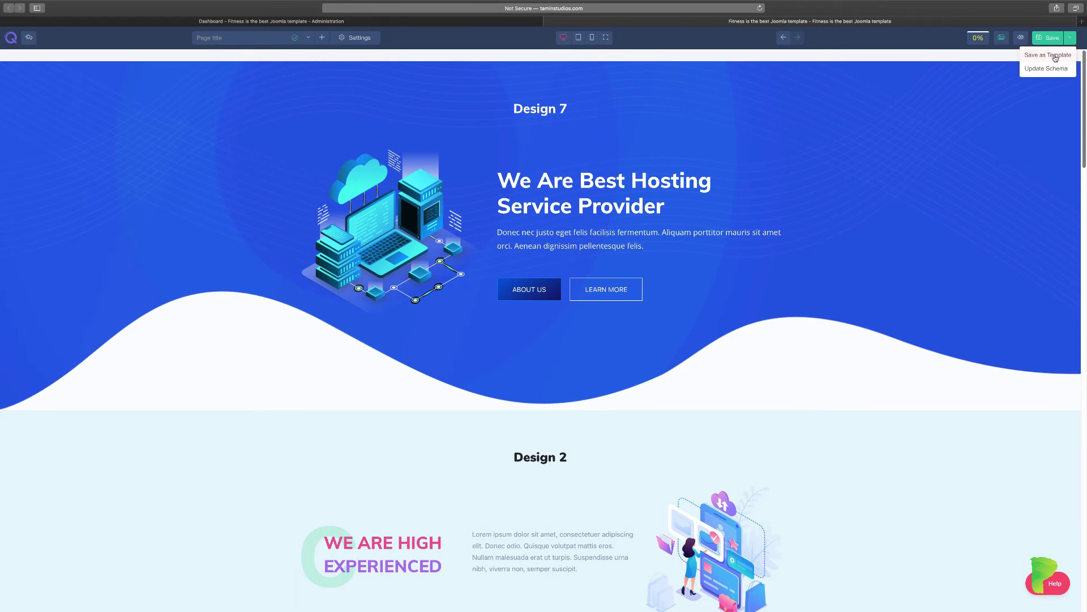
click(1055, 58)
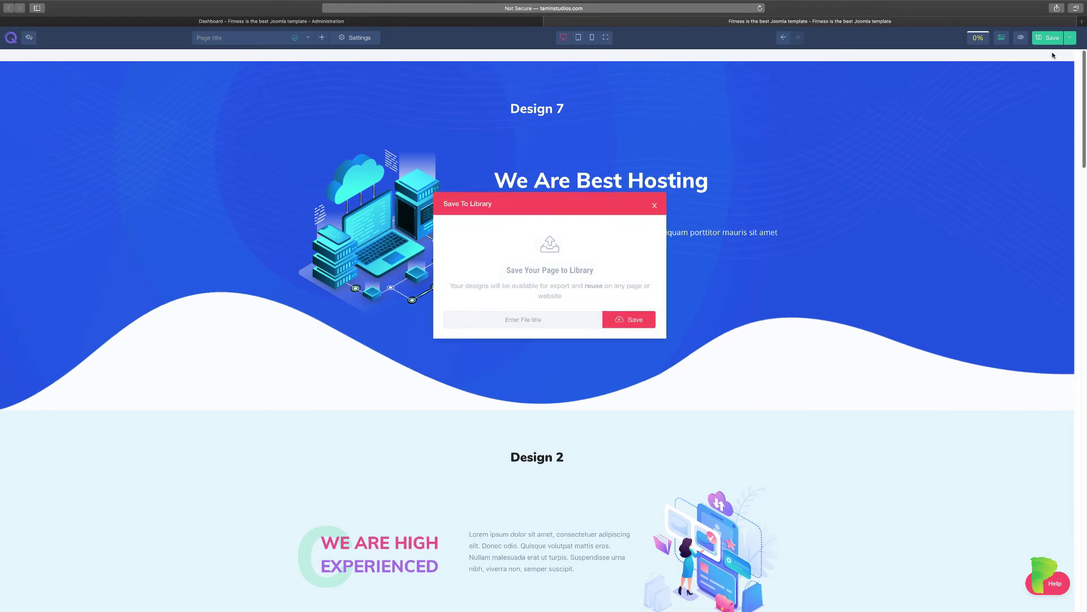
click(538, 320)
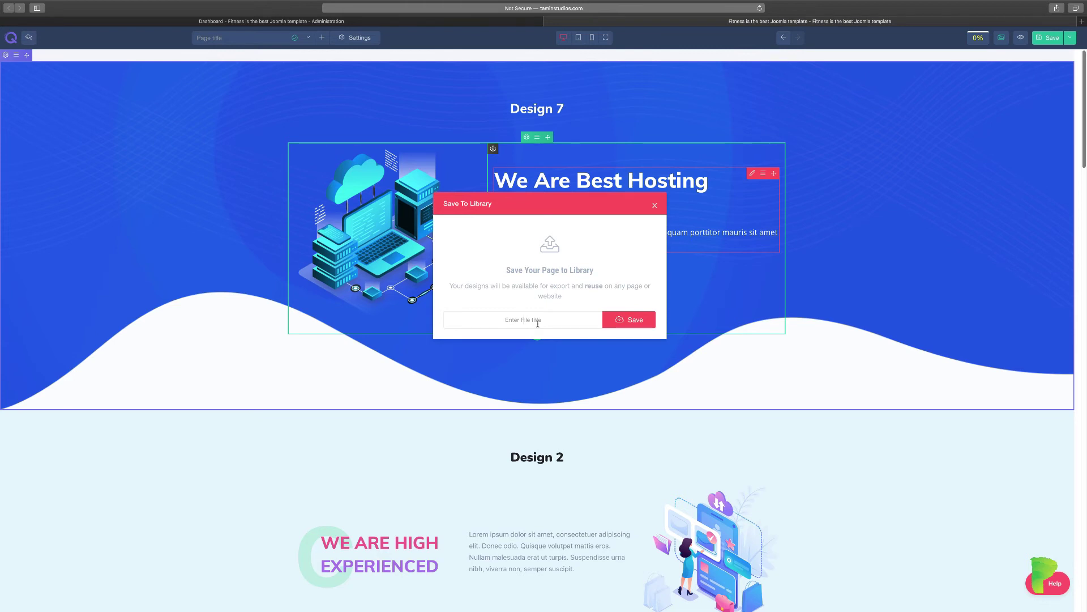
text(Easy Setup)
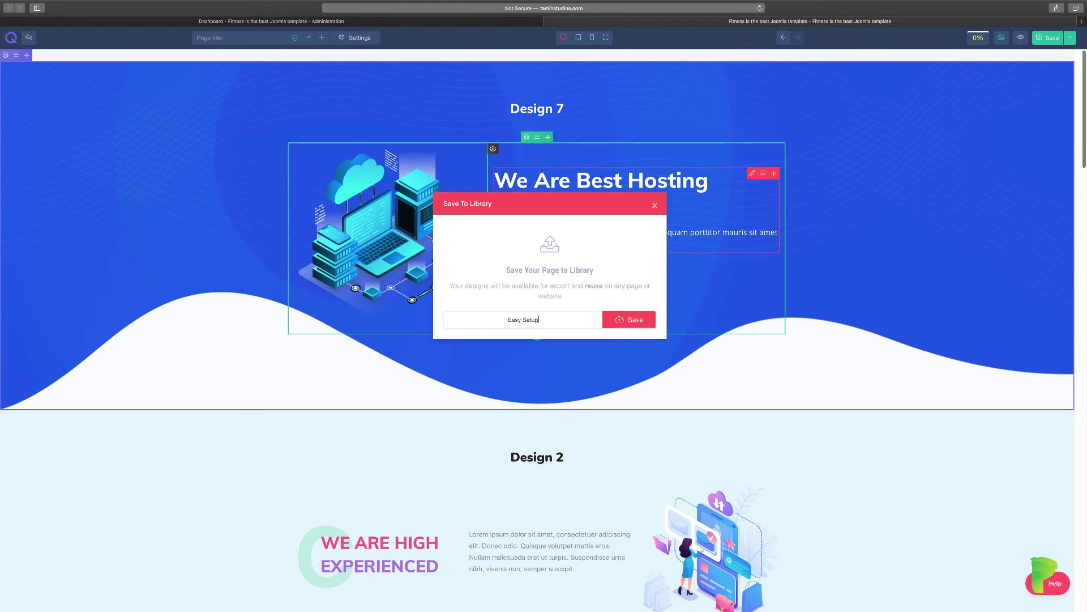
click(635, 320)
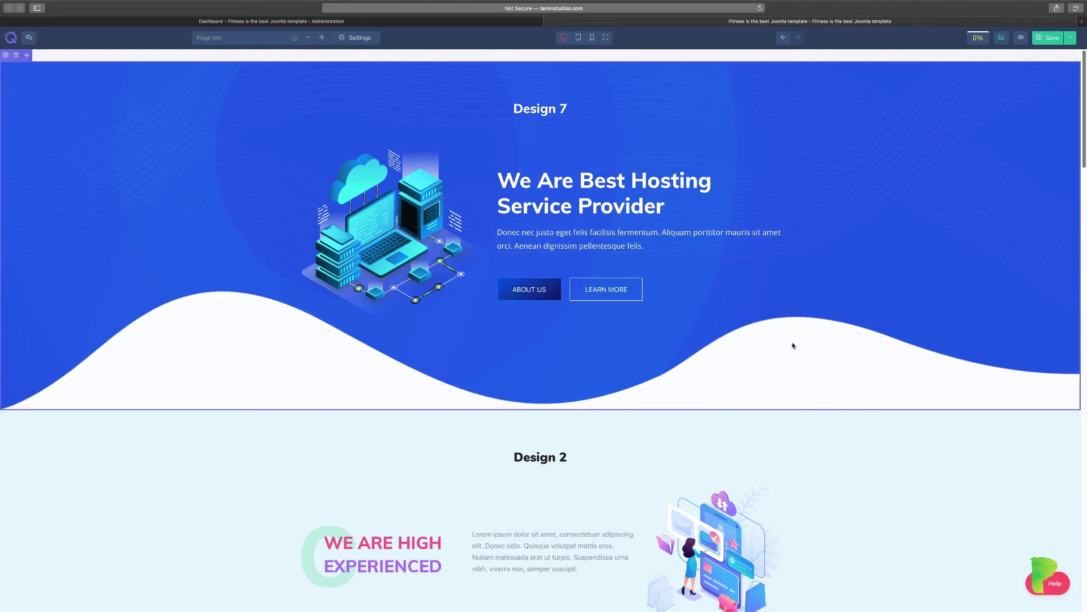
scroll(793, 346, down, 15)
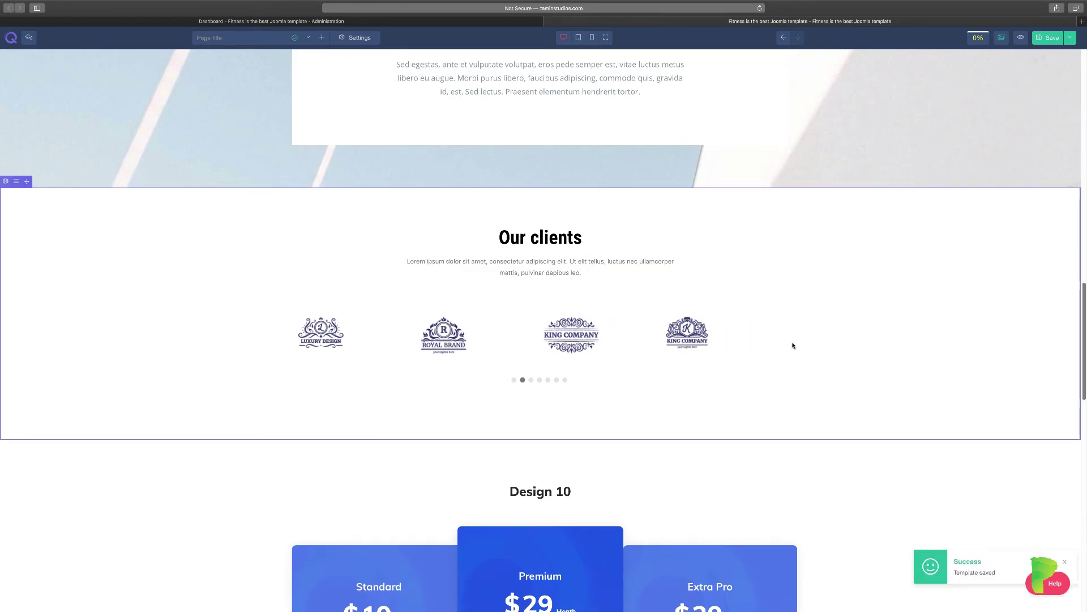
Step: Open the library's My Templates tab showing the saved 'Easy Setup' page template
scroll(793, 345, down, 9)
scroll(793, 346, down, 8)
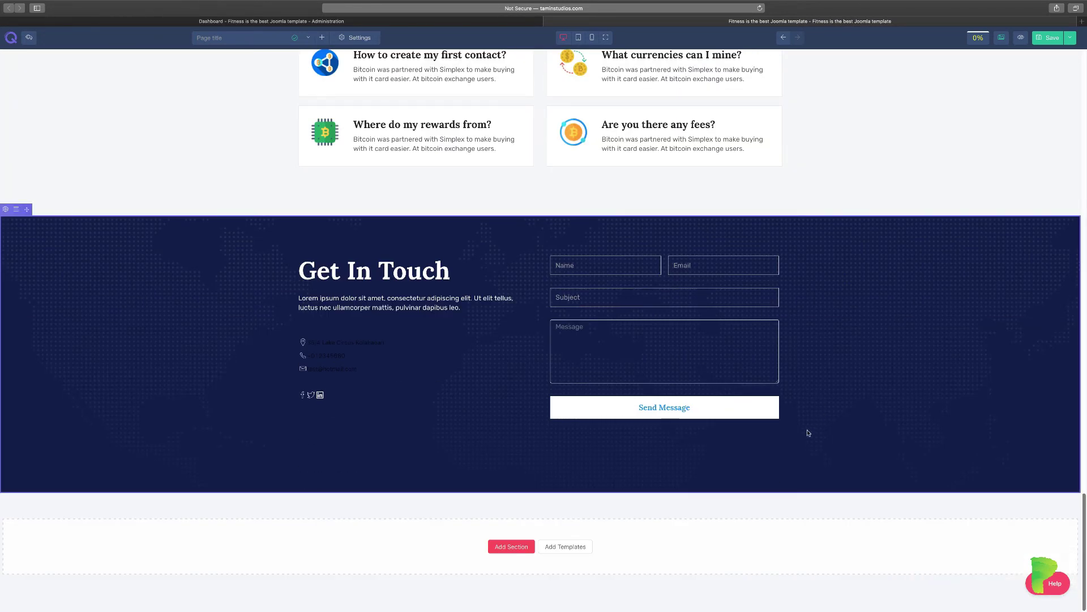
click(558, 547)
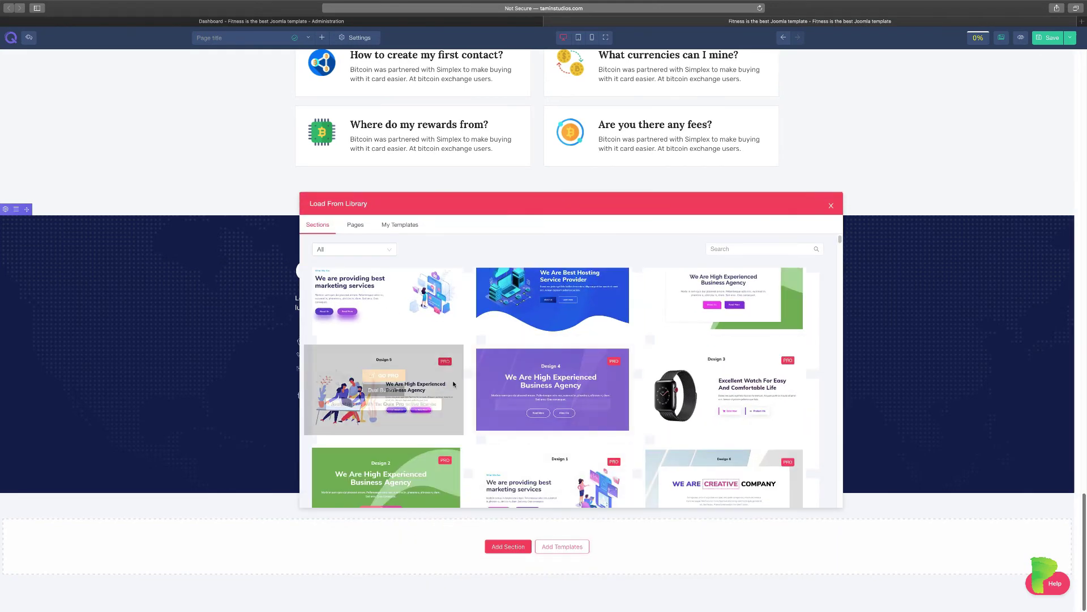
click(402, 228)
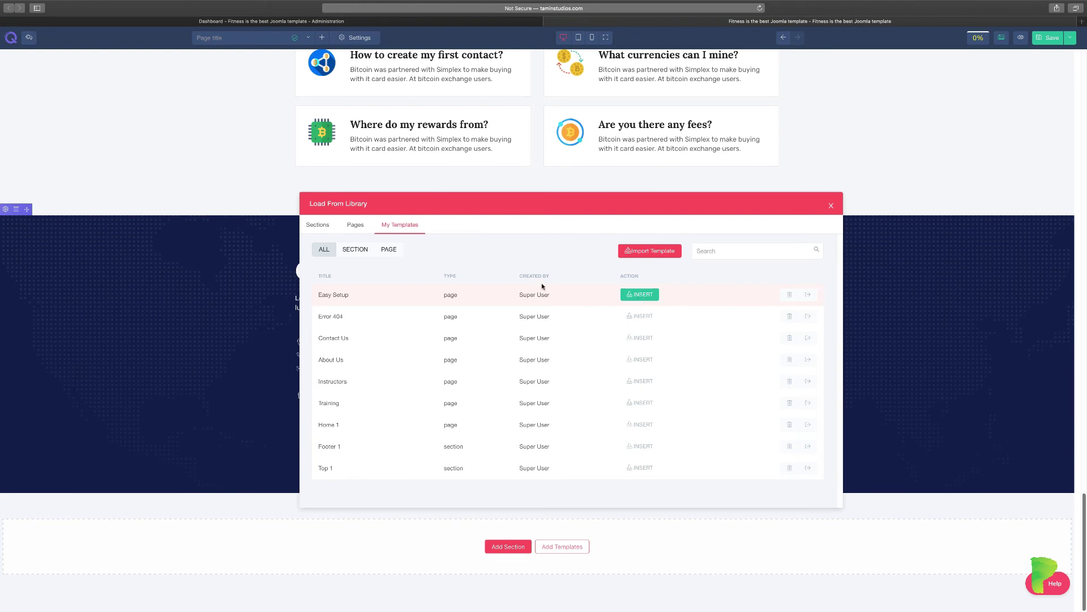
Step: From the library's Pages templates, insert the Home 1 - Software & SaaS page
click(356, 225)
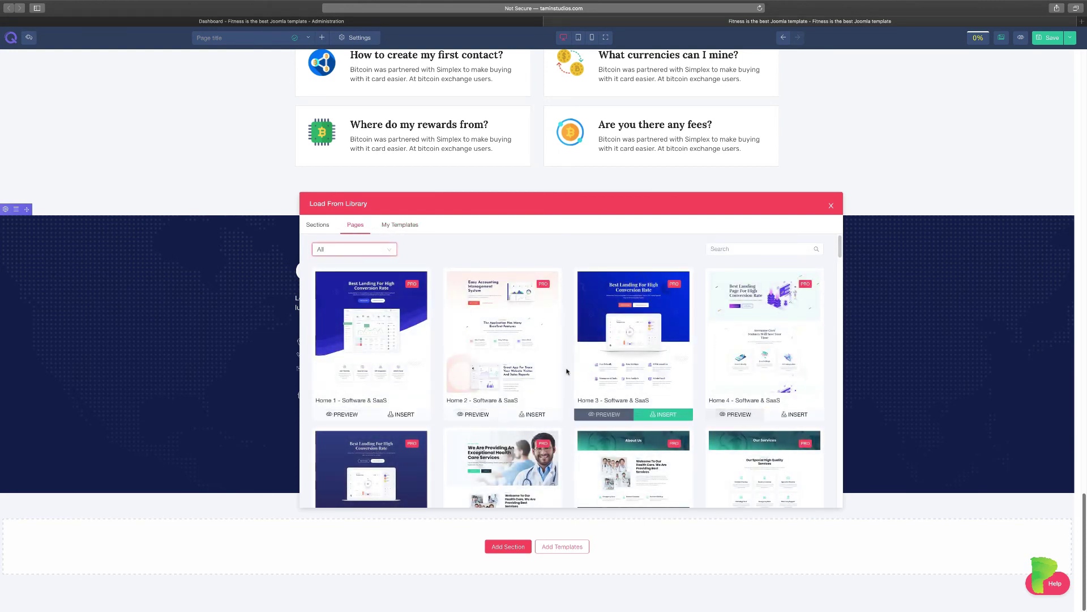
scroll(584, 404, down, 3)
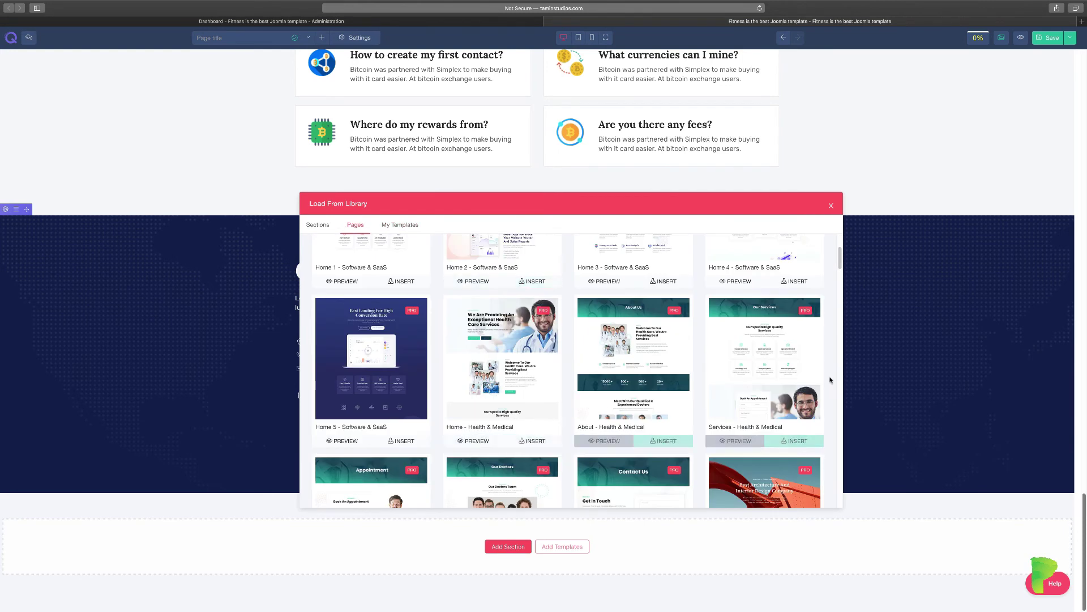
drag(840, 261, 840, 300)
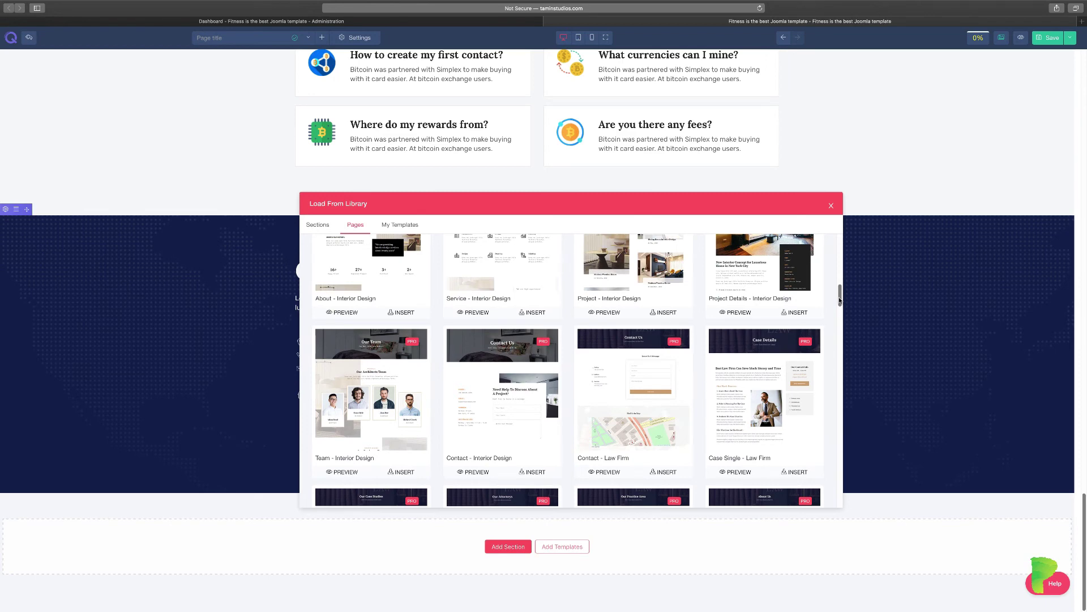
drag(840, 290, 840, 263)
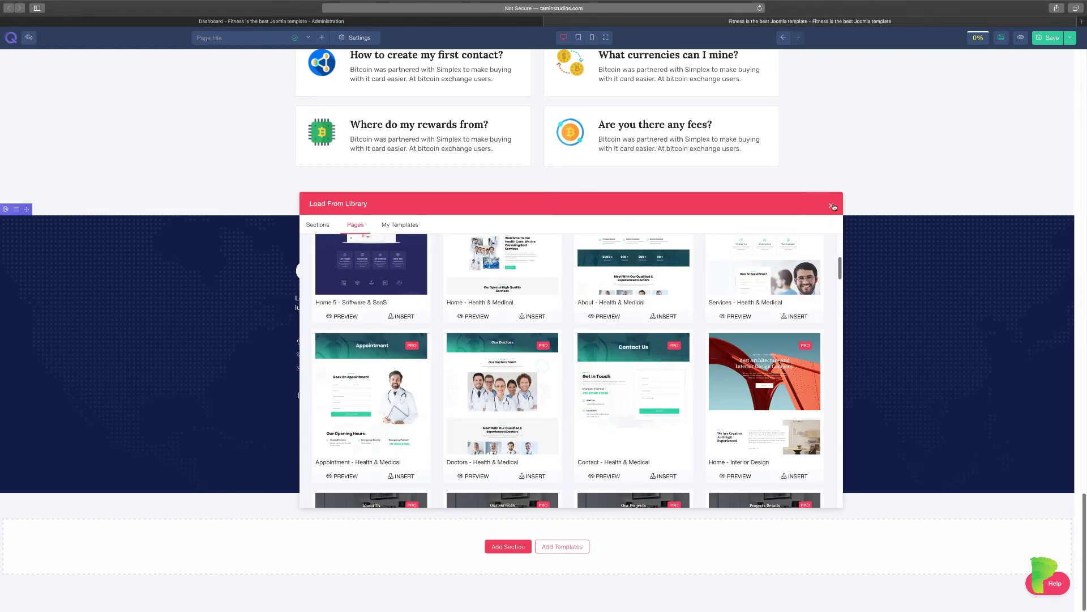
mouse_move(839, 267)
mouse_down()
mouse_move(840, 283)
mouse_move(836, 246)
mouse_up()
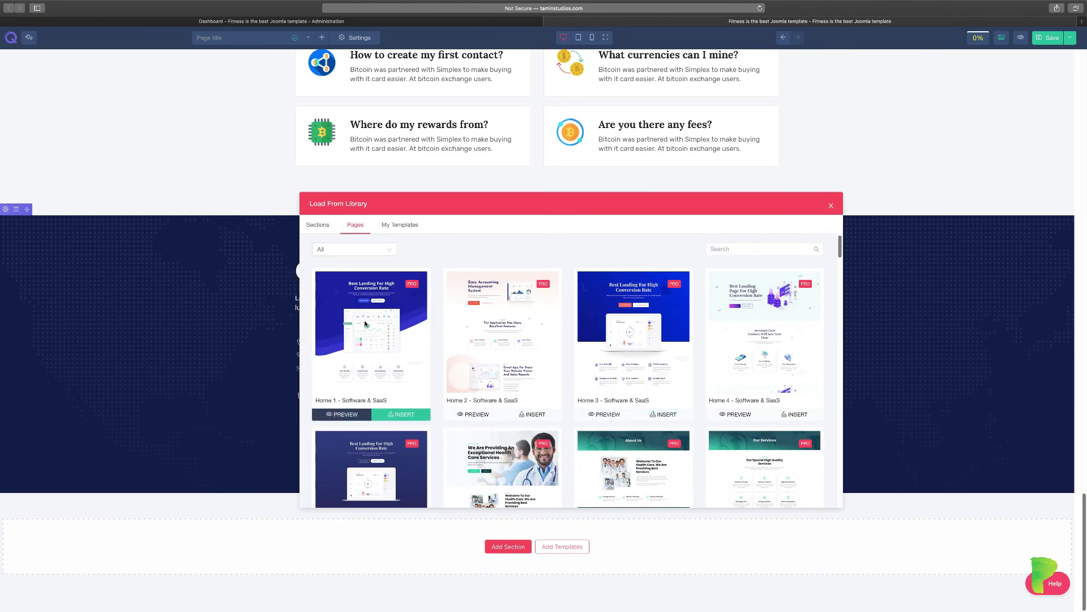
click(405, 418)
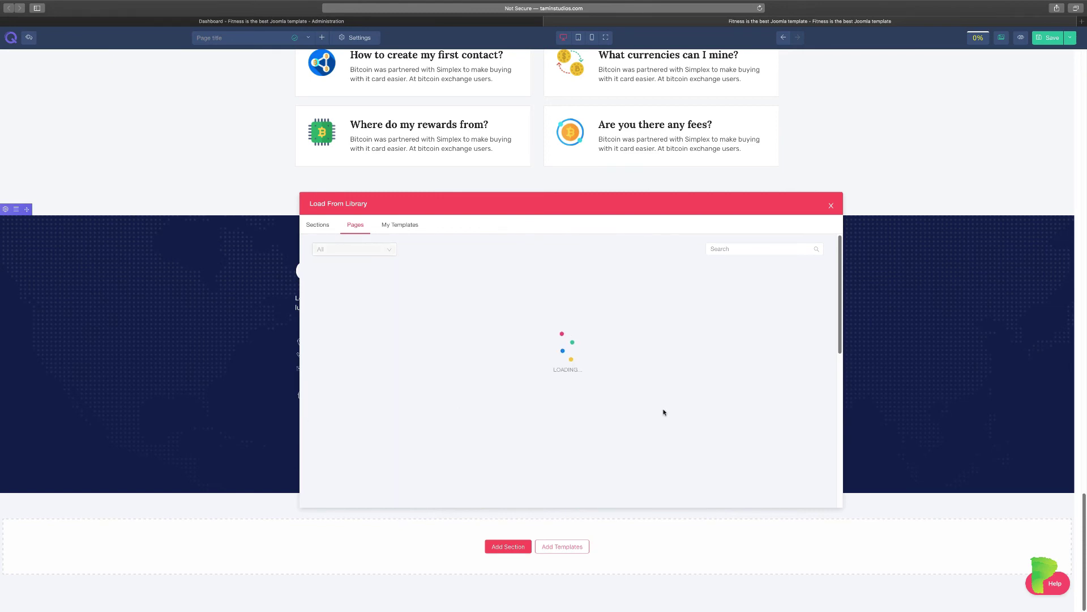
Step: Widen the middle testimonial card column by dragging its divider toward the right card
scroll(945, 415, down, 2)
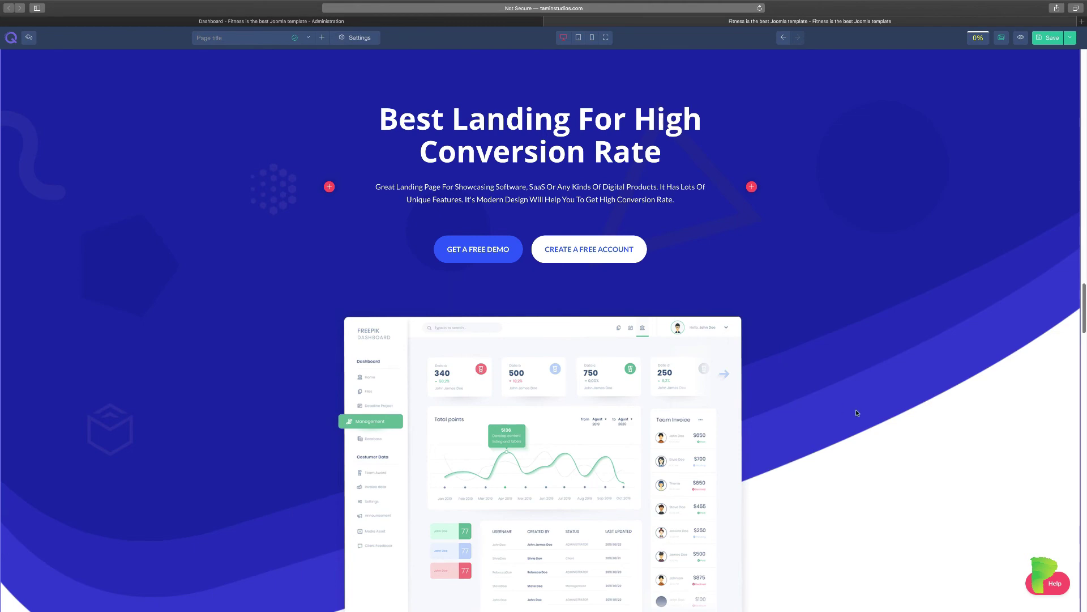
scroll(862, 416, down, 3)
scroll(862, 417, down, 10)
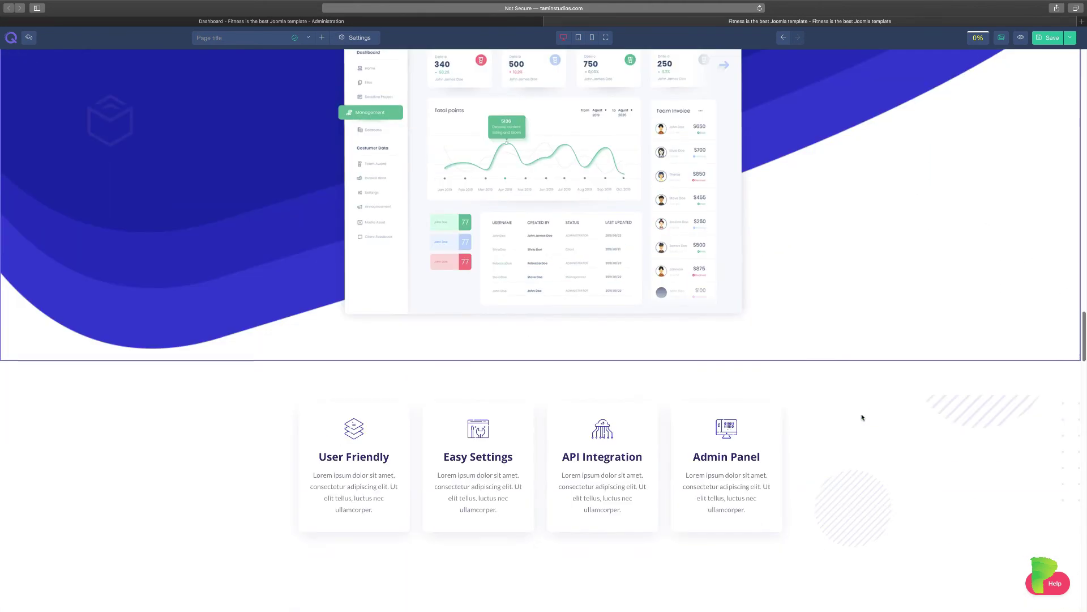
scroll(862, 418, down, 10)
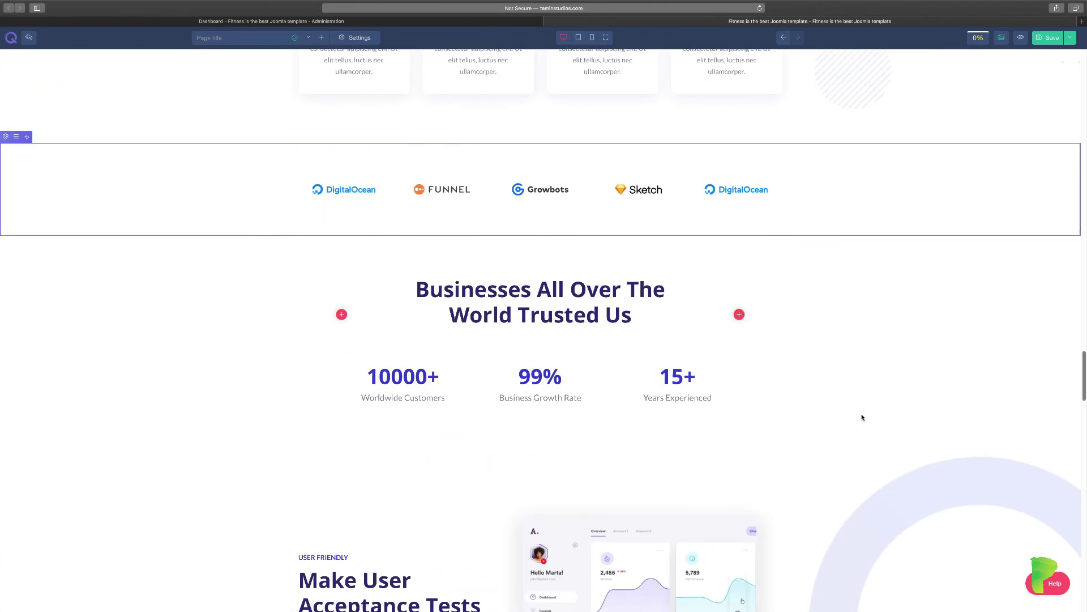
scroll(614, 419, down, 5)
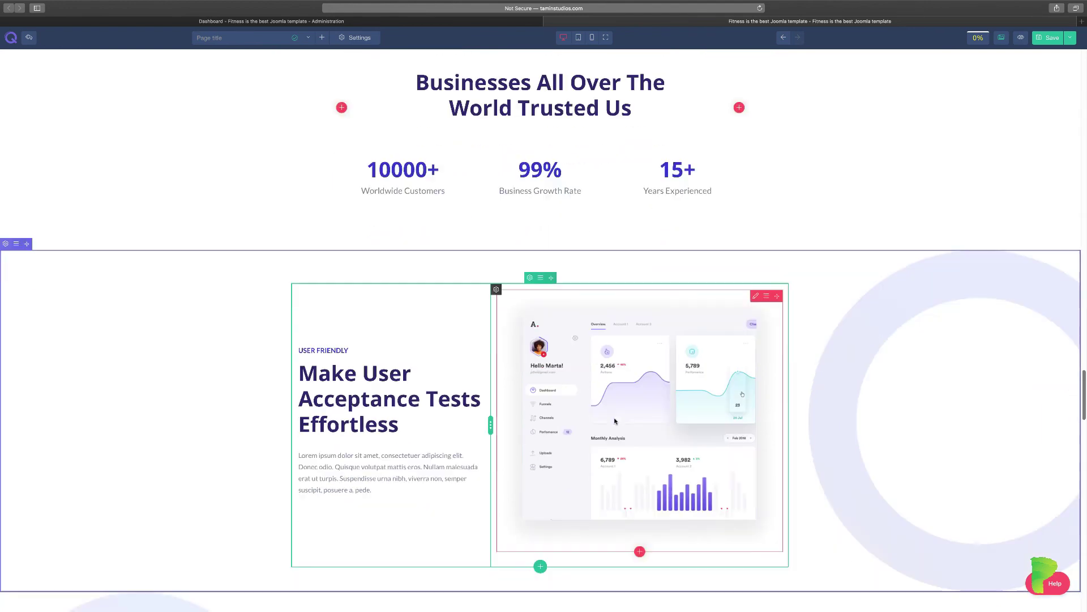
scroll(730, 451, down, 15)
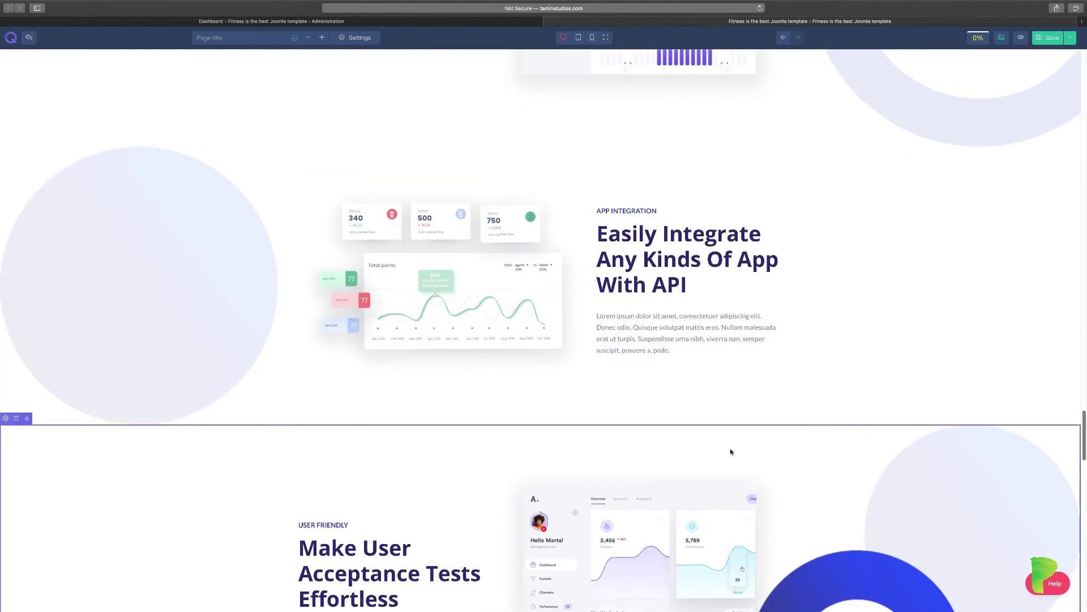
scroll(730, 452, down, 2)
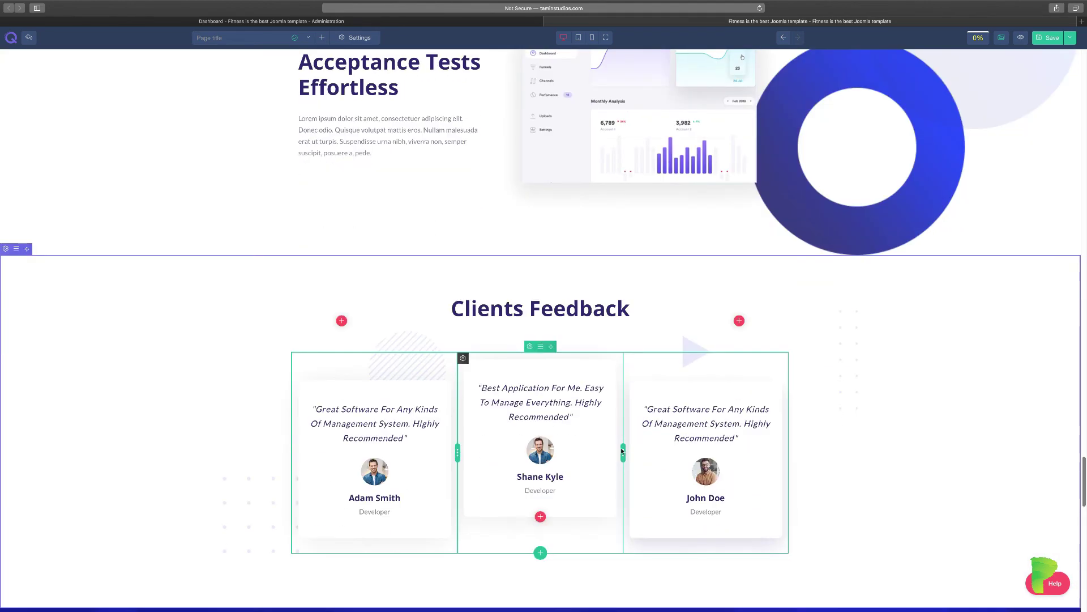
mouse_move(624, 453)
mouse_down()
mouse_move(581, 451)
mouse_move(638, 456)
mouse_up()
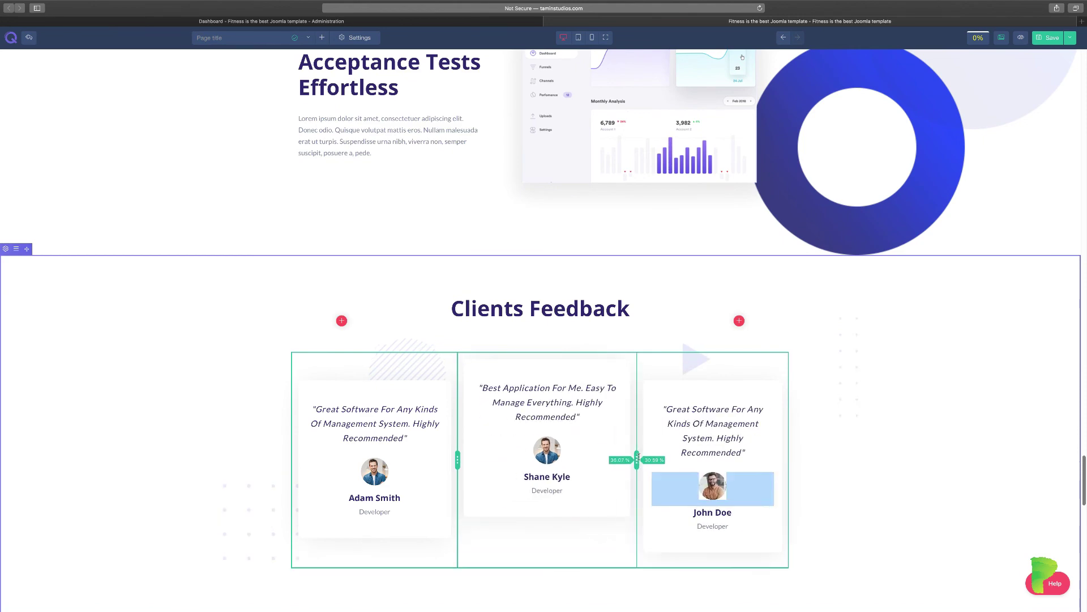
Step: Scroll down through the inserted page to the 'Getting Started Now' call-to-action
scroll(657, 455, down, 10)
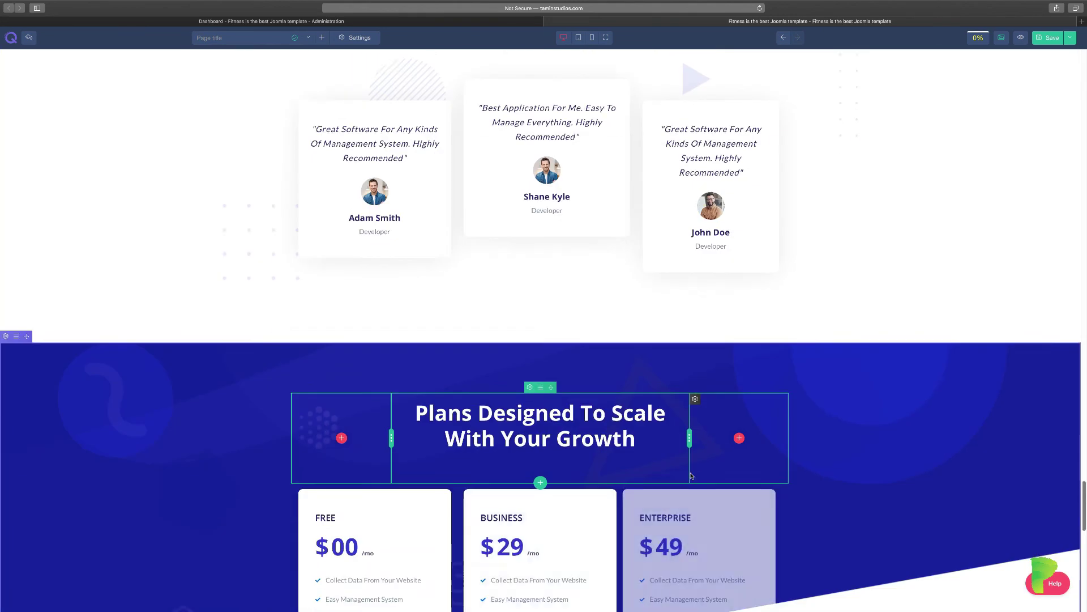
scroll(690, 473, down, 11)
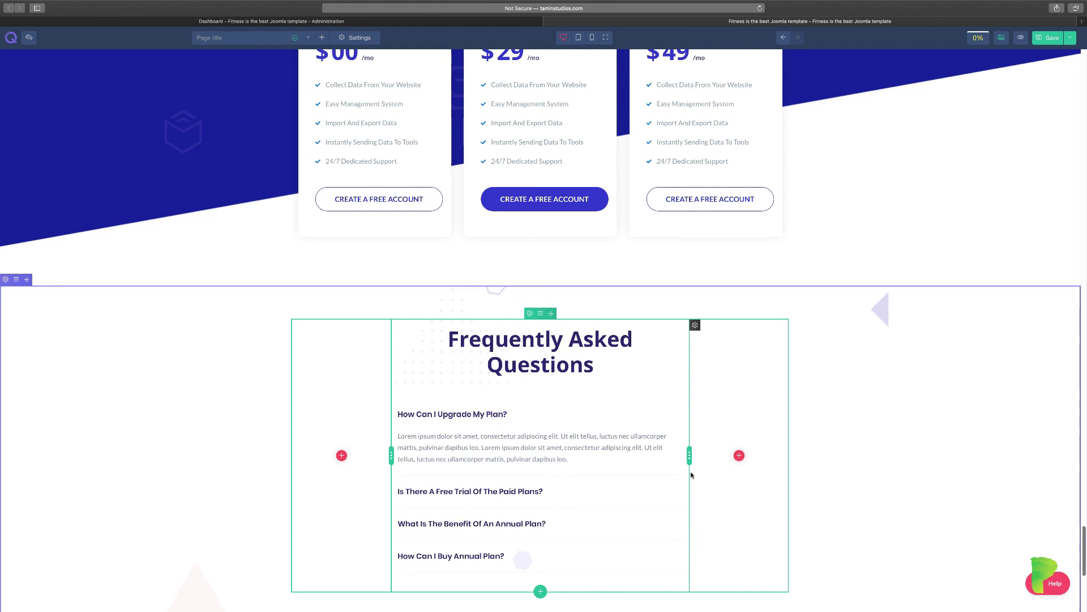
scroll(692, 475, down, 7)
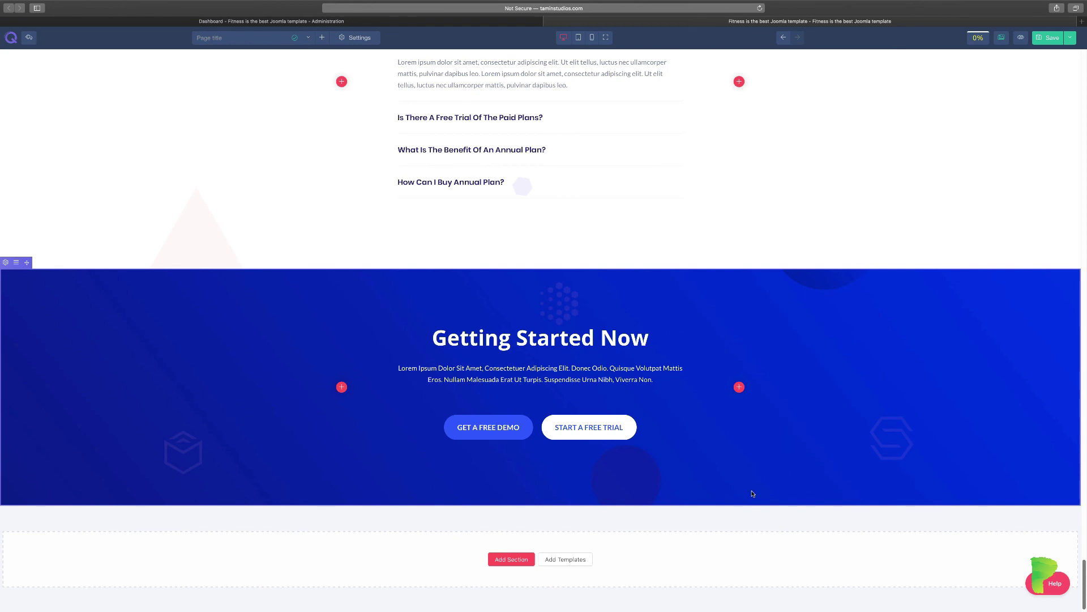
Step: Reopen the template library below Getting Started Now and show the Design section layouts on the Sections tab
click(549, 560)
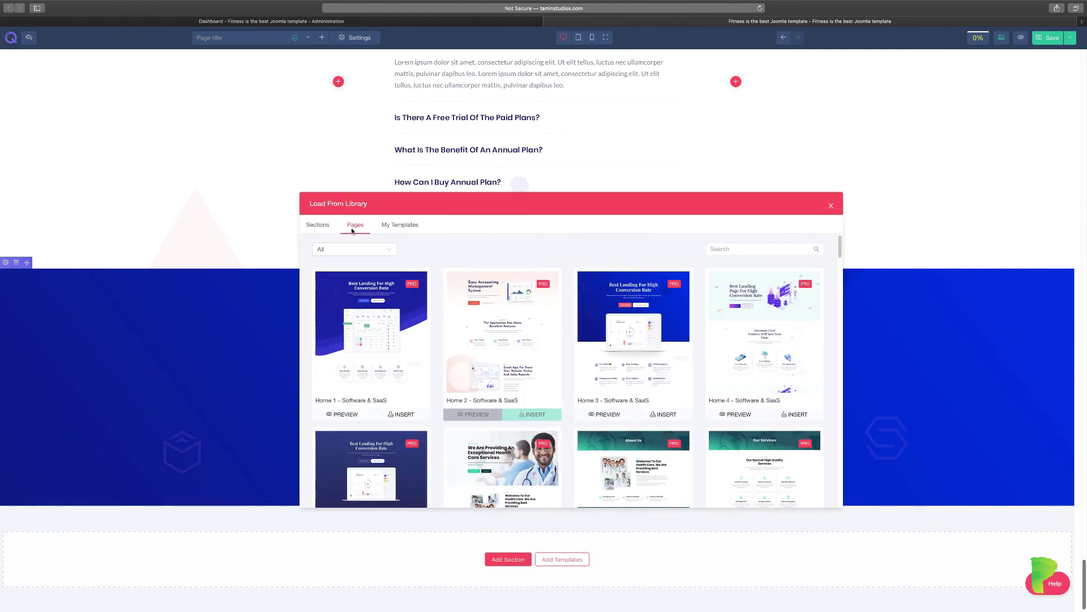
drag(840, 245, 799, 231)
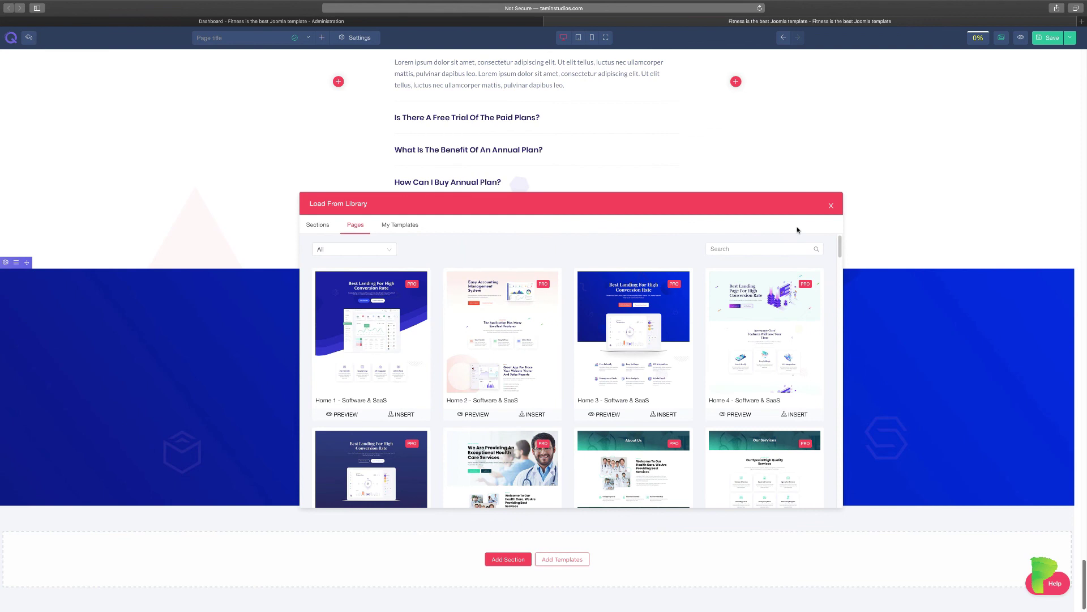
click(312, 226)
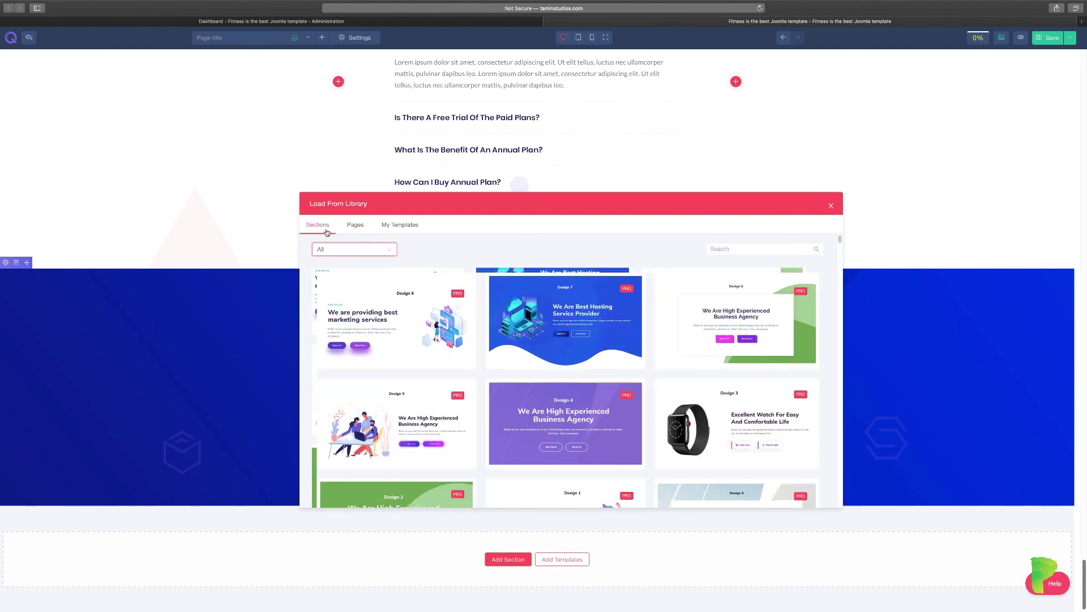